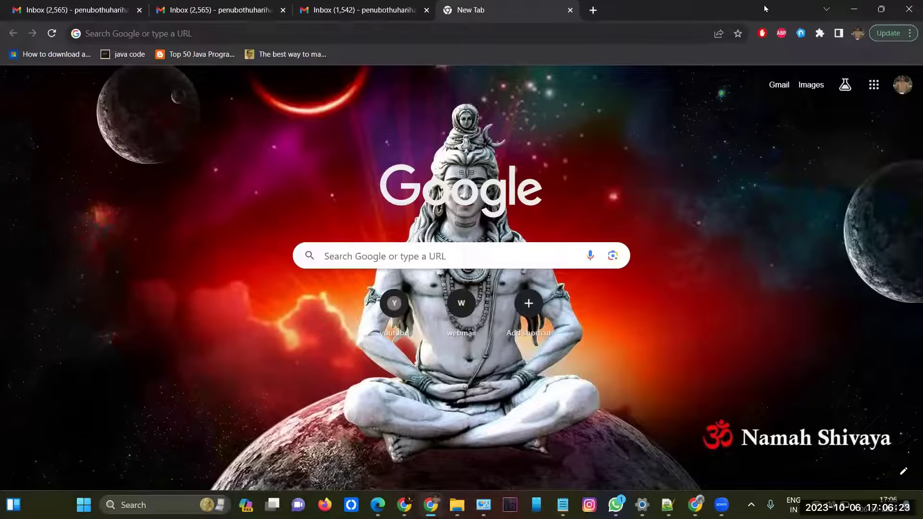
Step: Focus the new tab's address bar so recent search suggestions appear
key("ctrl+l")
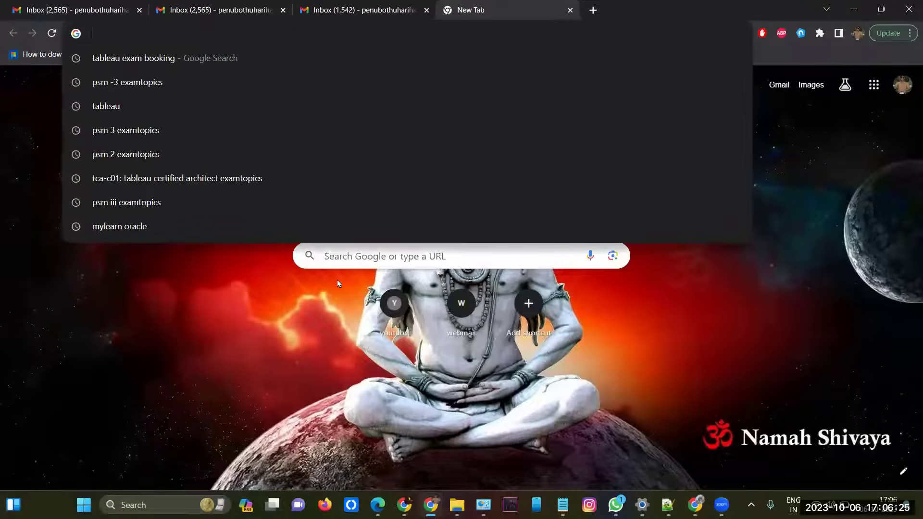
Step: In Notepad++, write 'java se 8 programmer - 1' on the first line
key("alt+Tab")
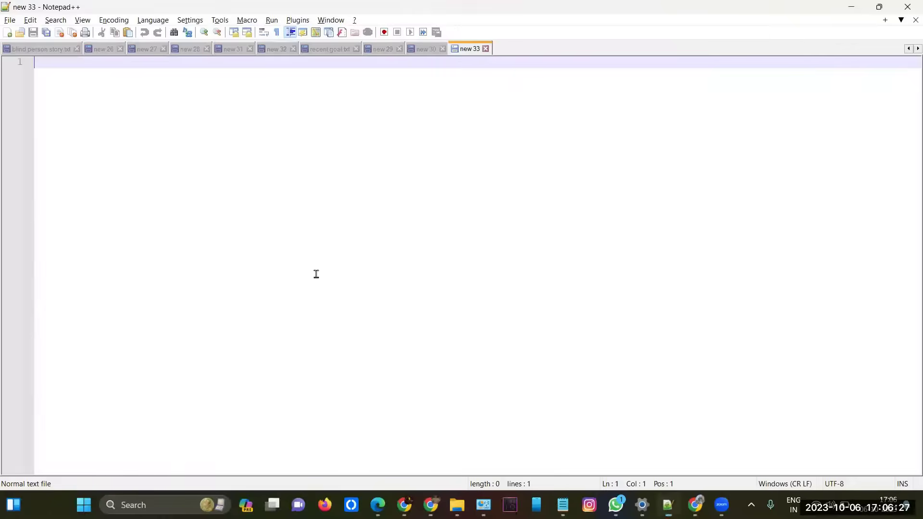
type("java se 8 proh")
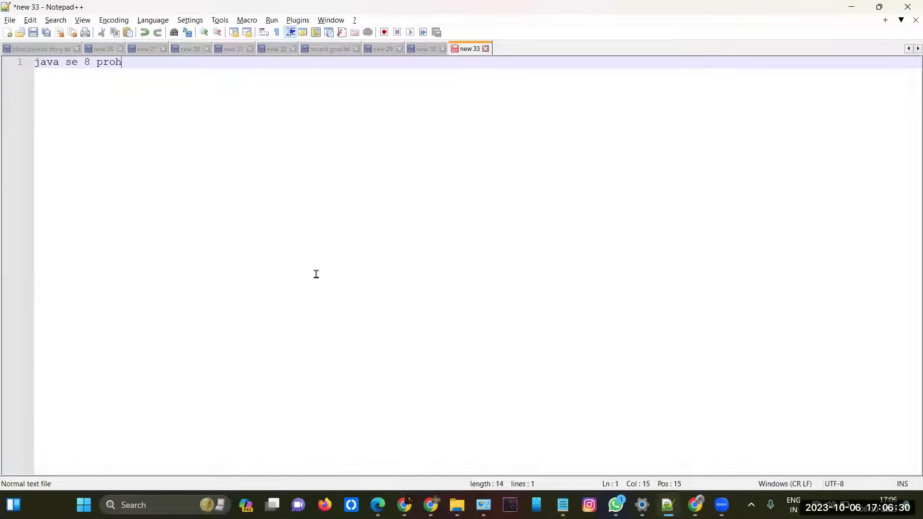
key("BackSpace")
type("grammer - 1")
key("Return")
key("Return")
Step: Add the line 'how to book and wher to book the exam .....' below it
type("ho")
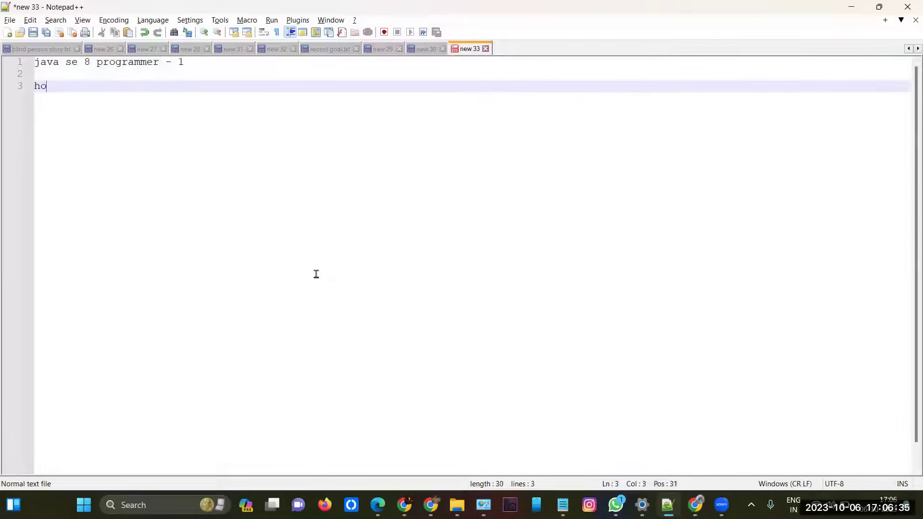
type("w to book and wge")
key("BackSpace")
key("BackSpace")
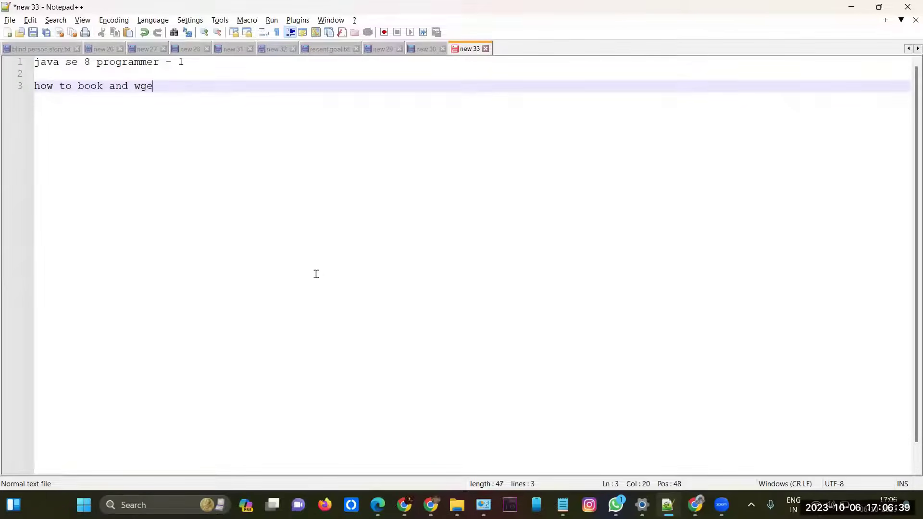
type("her to book theexam")
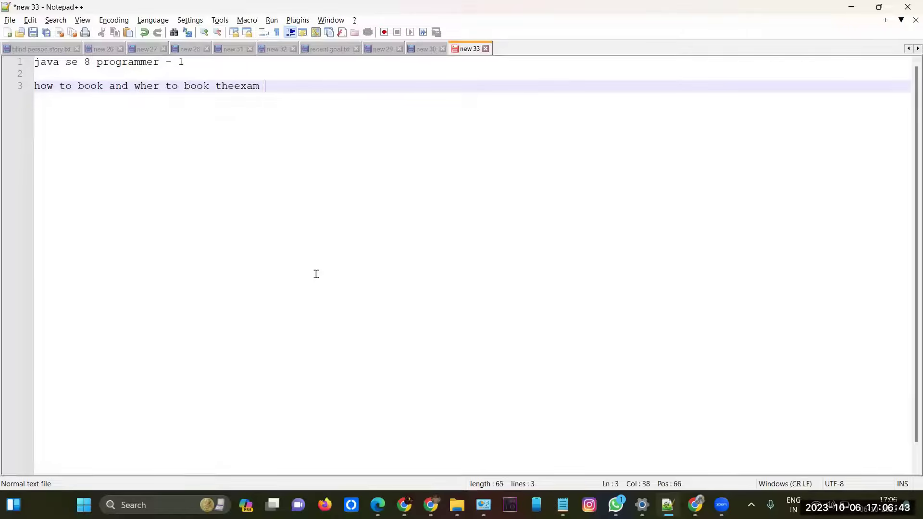
key("Return")
key("Left")
key("Left")
key("Left")
key("Left")
key("Left")
key("Left")
key("Down")
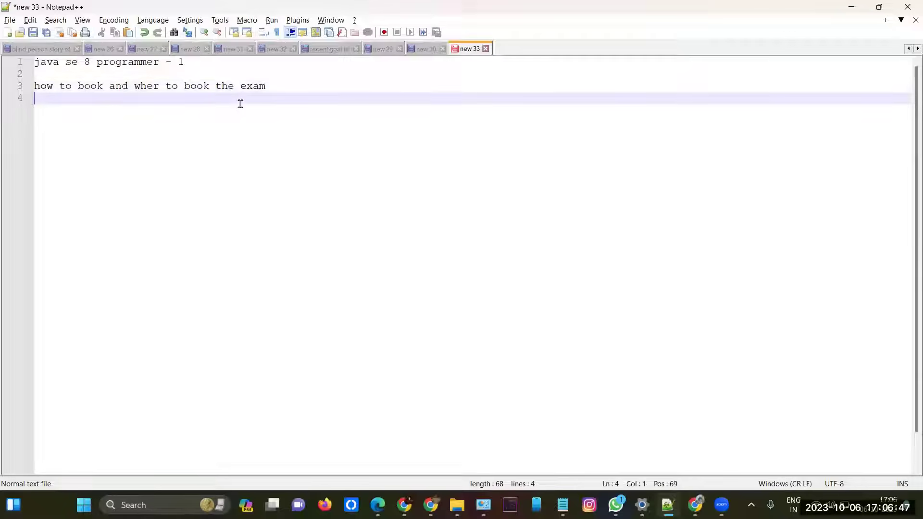
key("BackSpace")
type(".....")
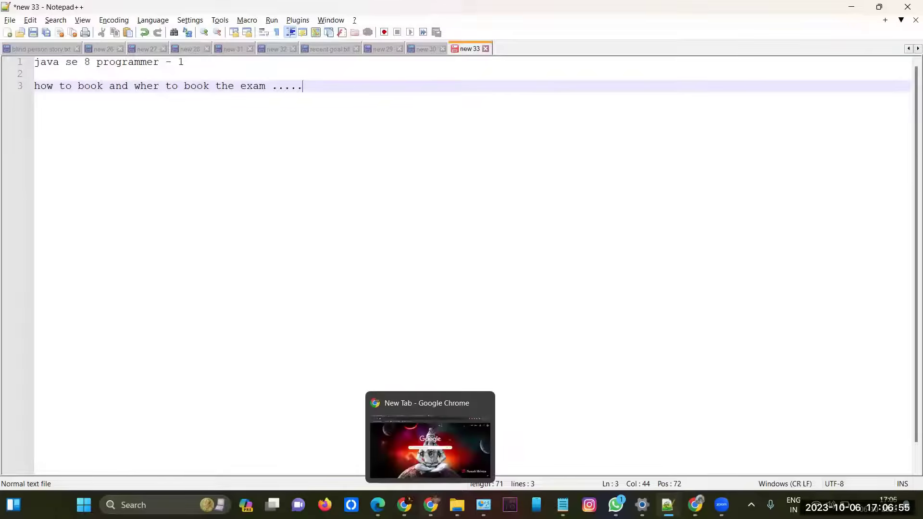
Step: Back in Chrome, search 'mylearn oracle' and open the mylearn.oracle.com home page
left_click(413, 435)
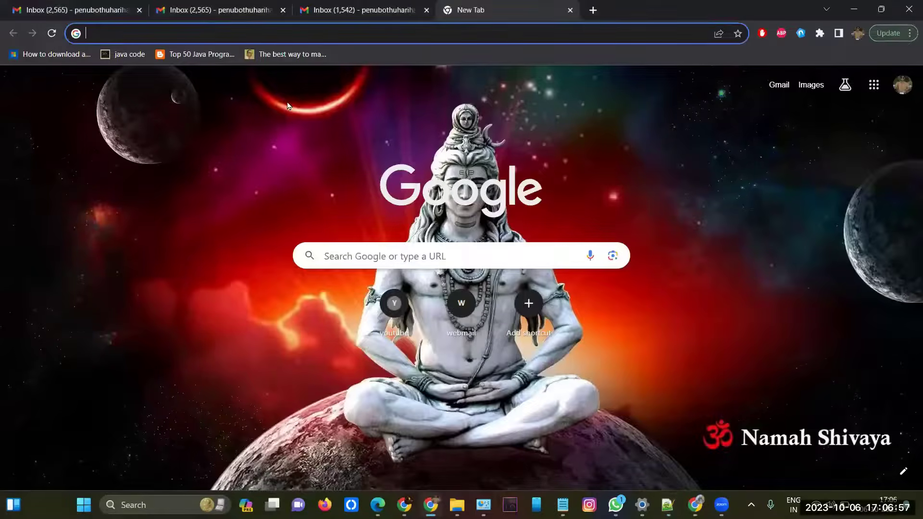
left_click(184, 33)
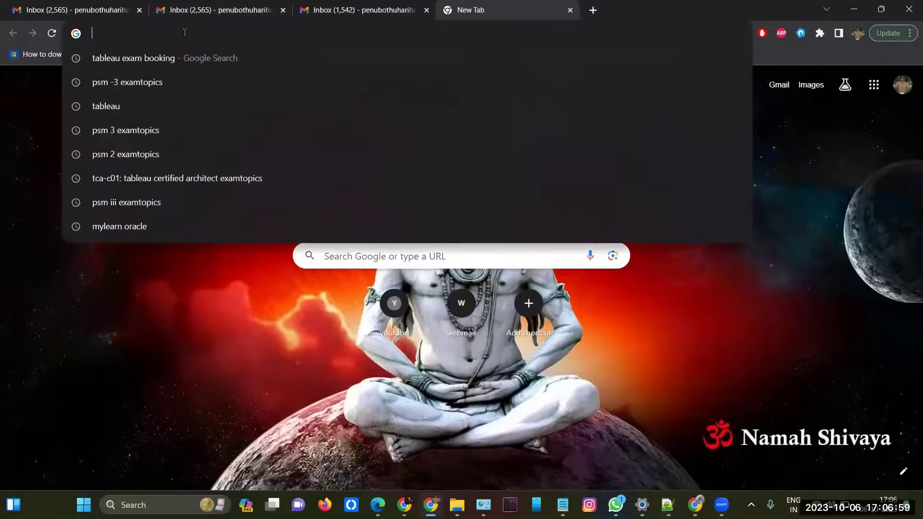
type("mylearn o")
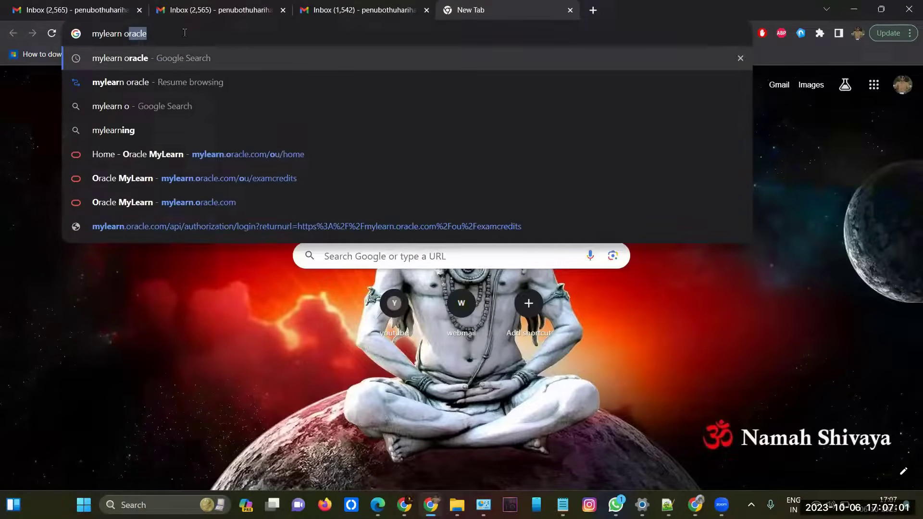
type("racle")
left_click(181, 58)
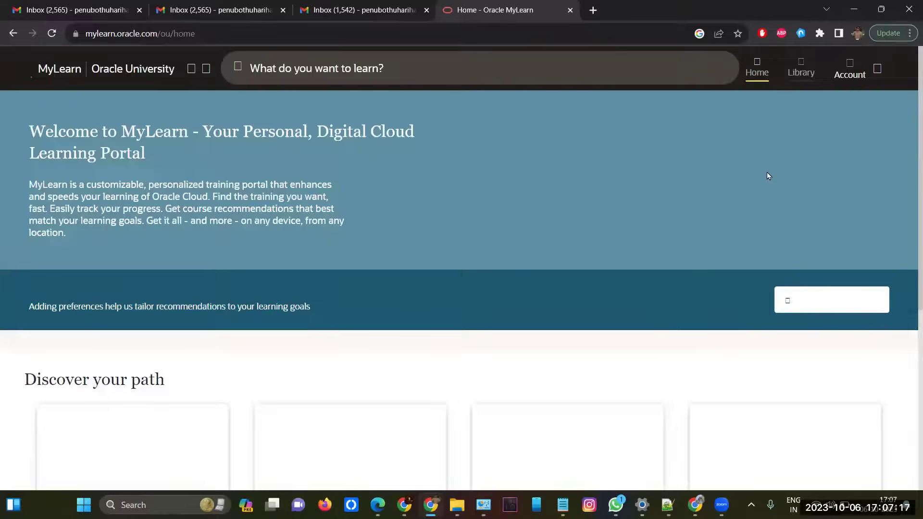
Step: Choose Sign in to my account from the MyLearn Account menu
left_click(850, 67)
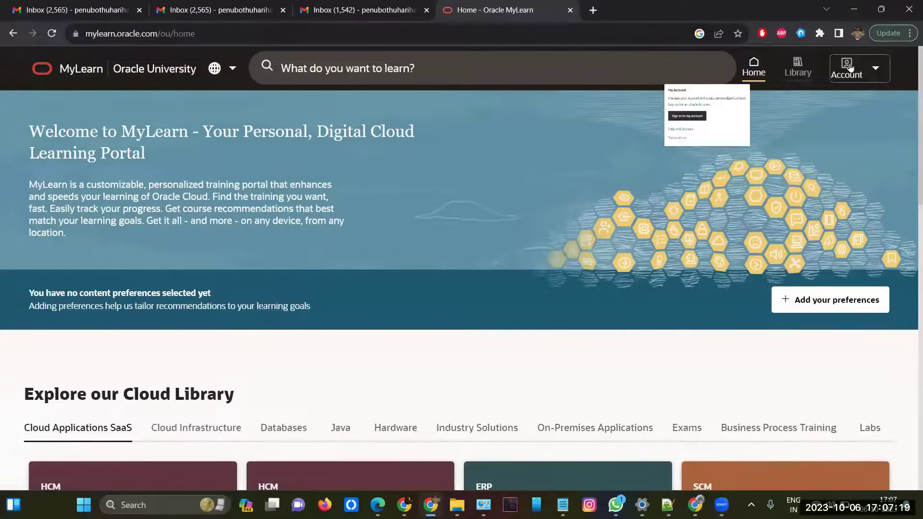
left_click(728, 166)
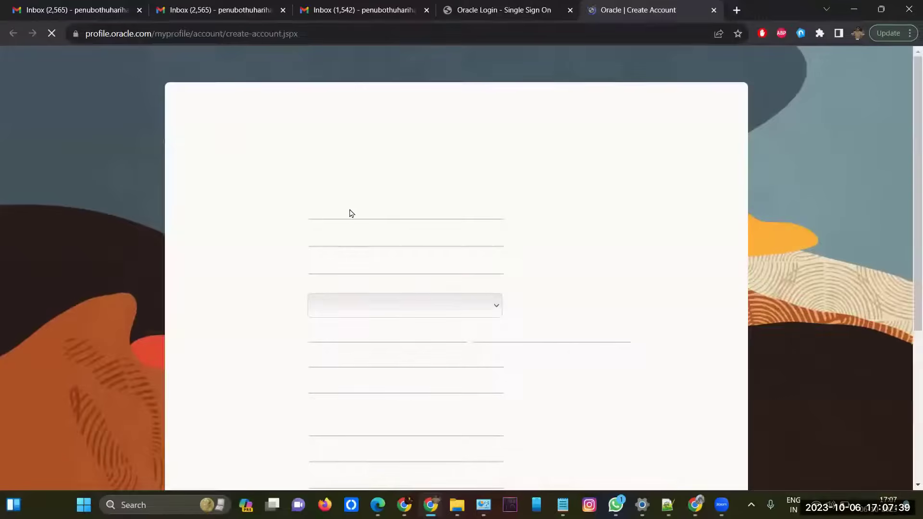
Step: Enter the user's e-mail address, then type the account password and retype it to confirm
left_click(348, 209)
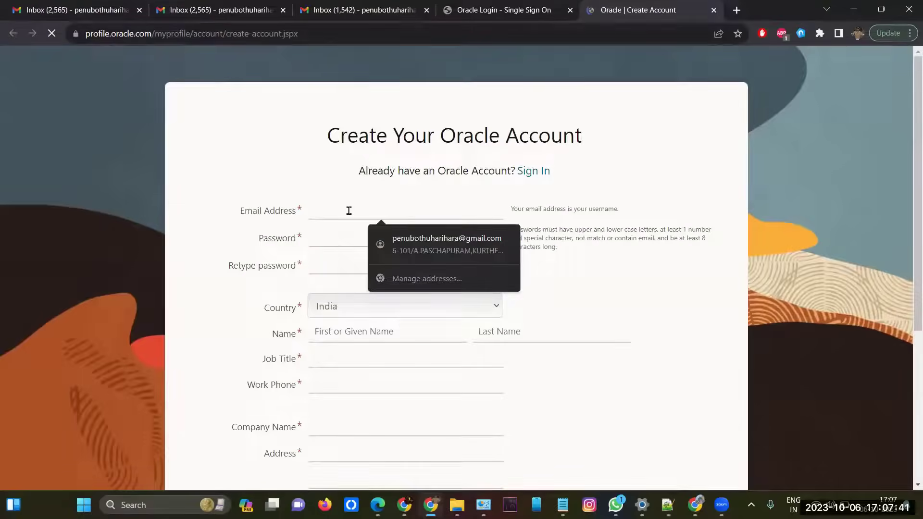
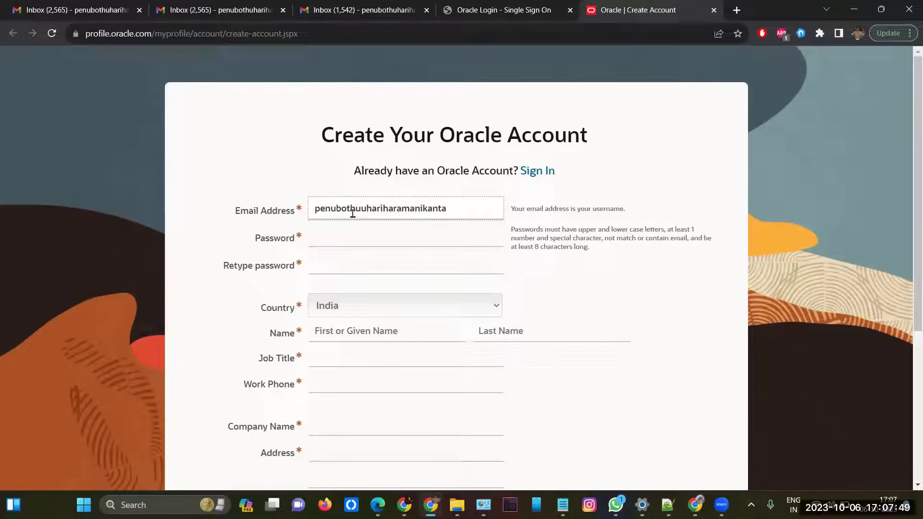
left_click(340, 237)
type("*****")
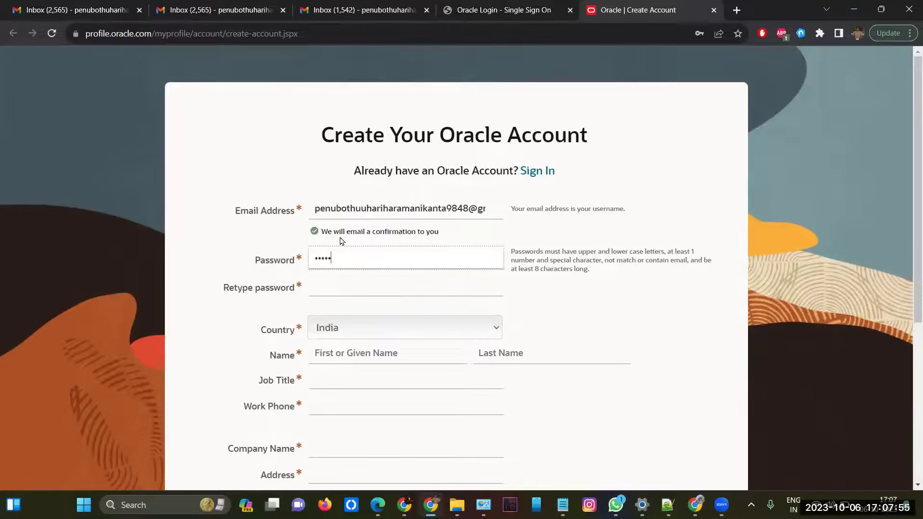
type("**")
key("Tab")
type("***")
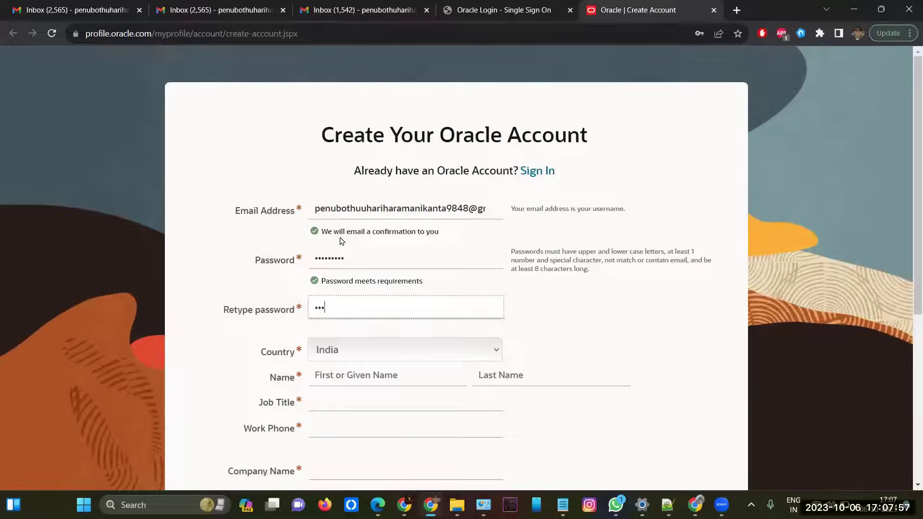
type("***")
scroll(375, 317, "down", 2)
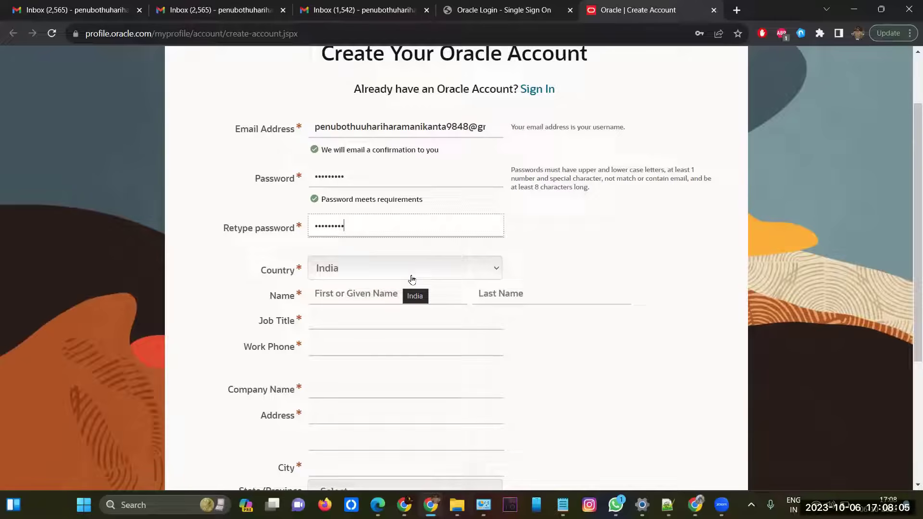
Step: Fill in the first name and last name fields with the user's name
left_click(351, 295)
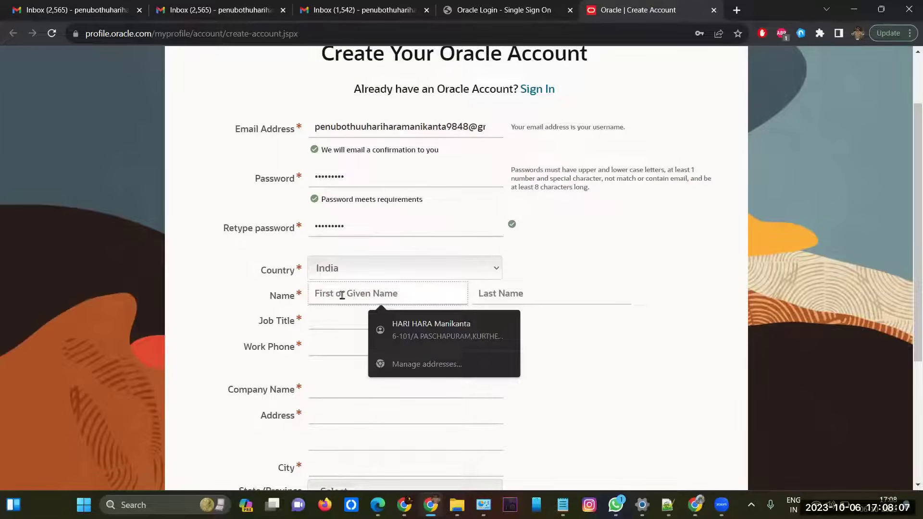
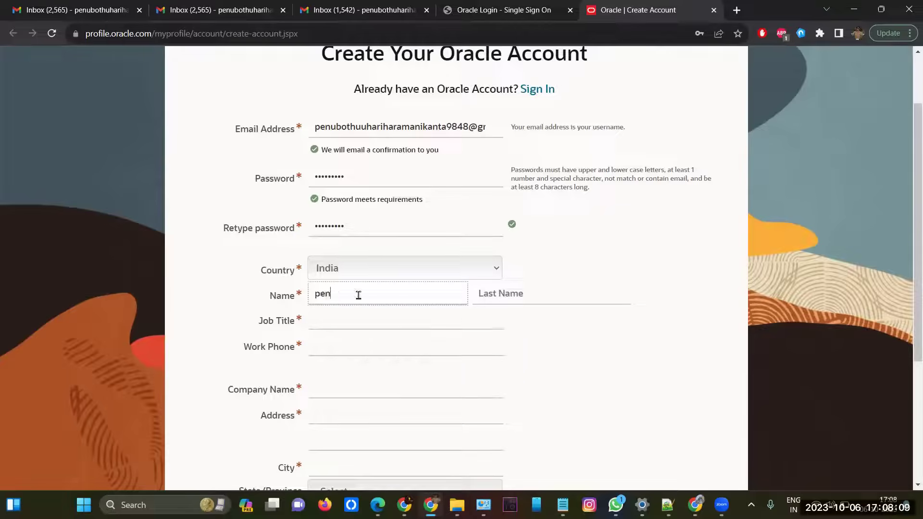
left_click(502, 294)
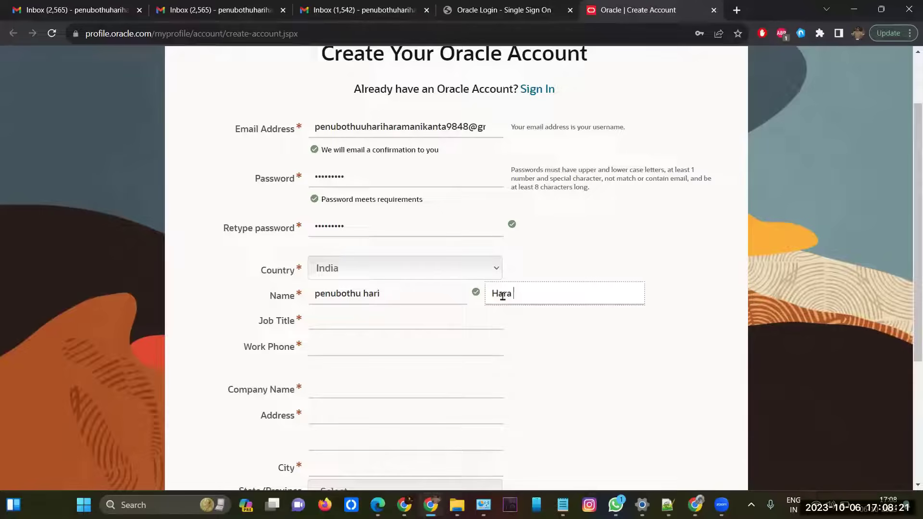
Step: Set Job Title to 'BIG data developer' and autofill the work phone, address and city
left_click(408, 322)
type("BI")
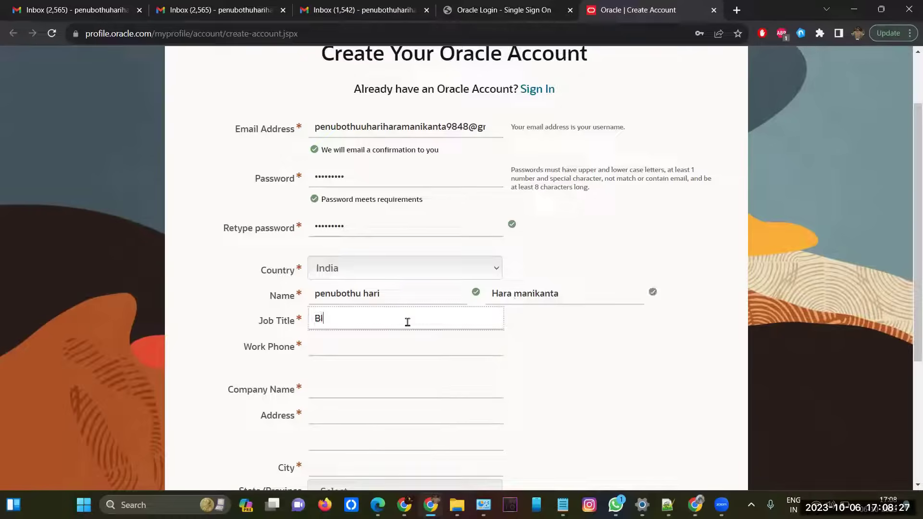
type("G data dev")
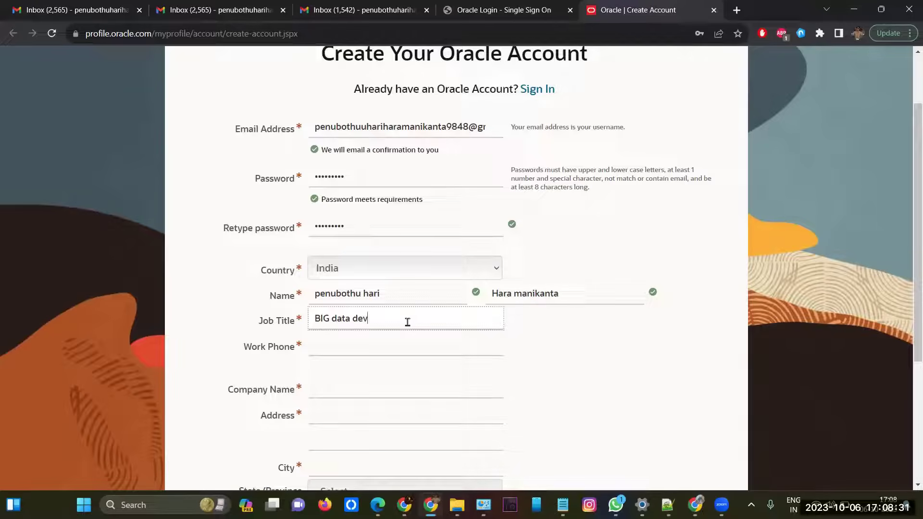
type("eloper")
left_click(363, 348)
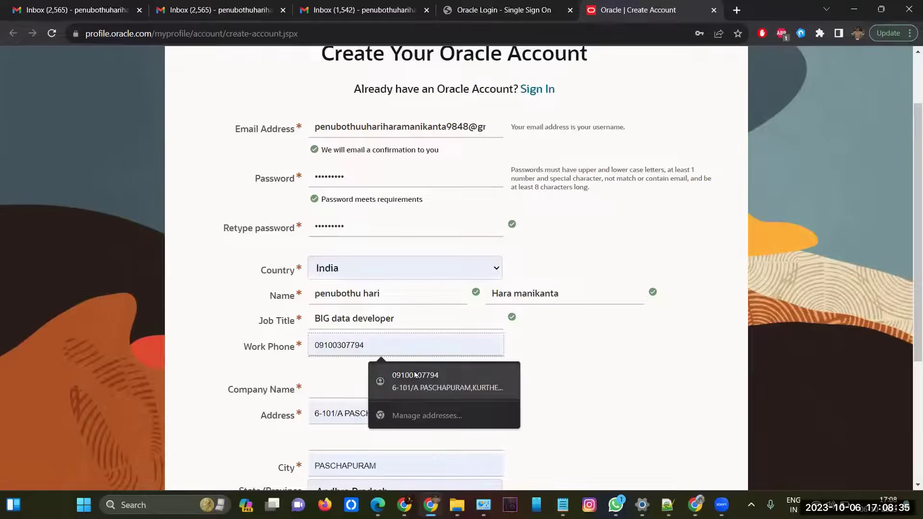
left_click(411, 375)
left_click(320, 347)
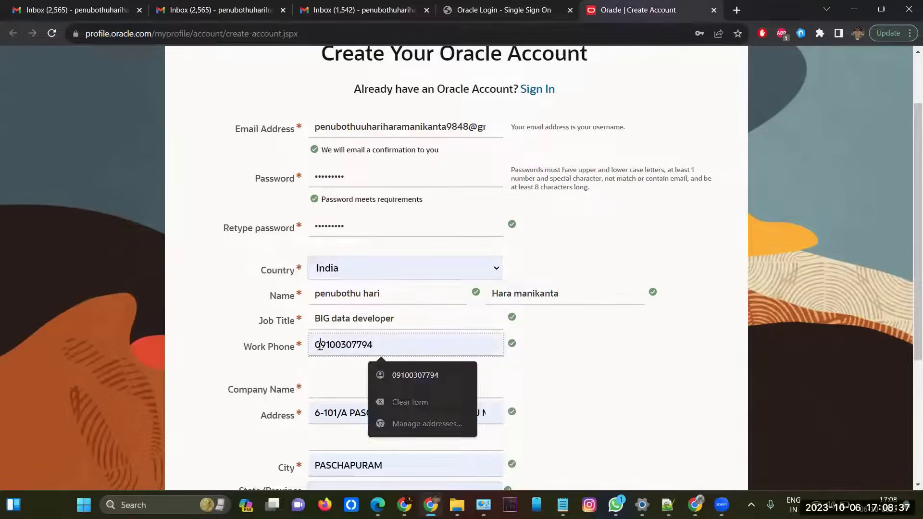
key("BackSpace")
Step: Enter Virtusa as the company name and submit the Create Account form
left_click(364, 396)
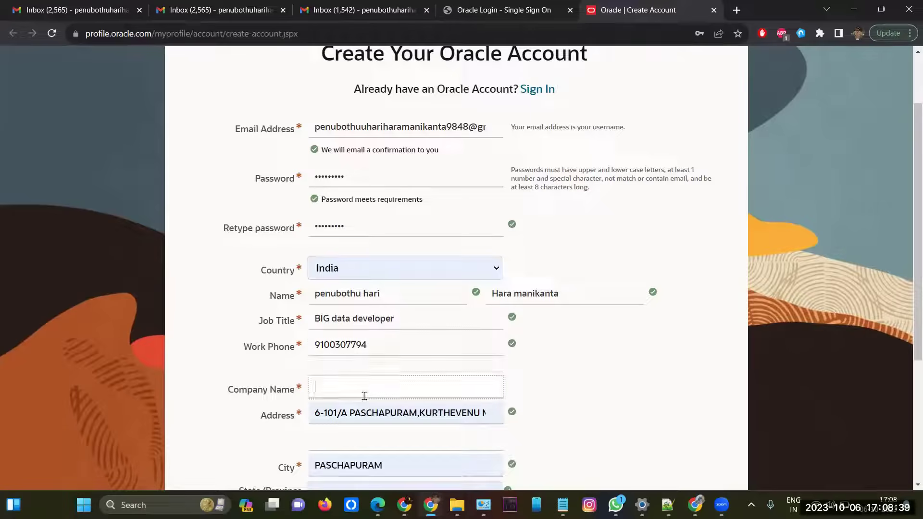
type("Virtuds")
key("BackSpace")
key("BackSpace")
type("s")
scroll(364, 395, "down", 4)
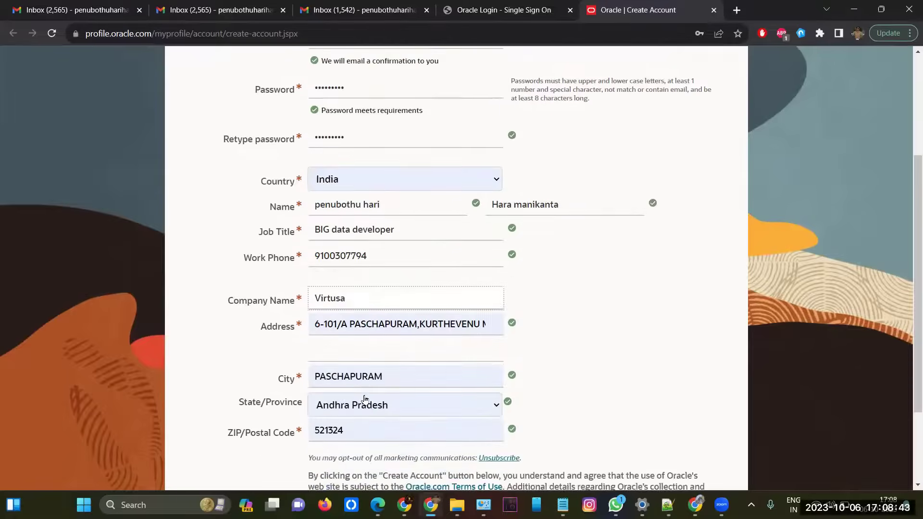
scroll(411, 336, "up", 1)
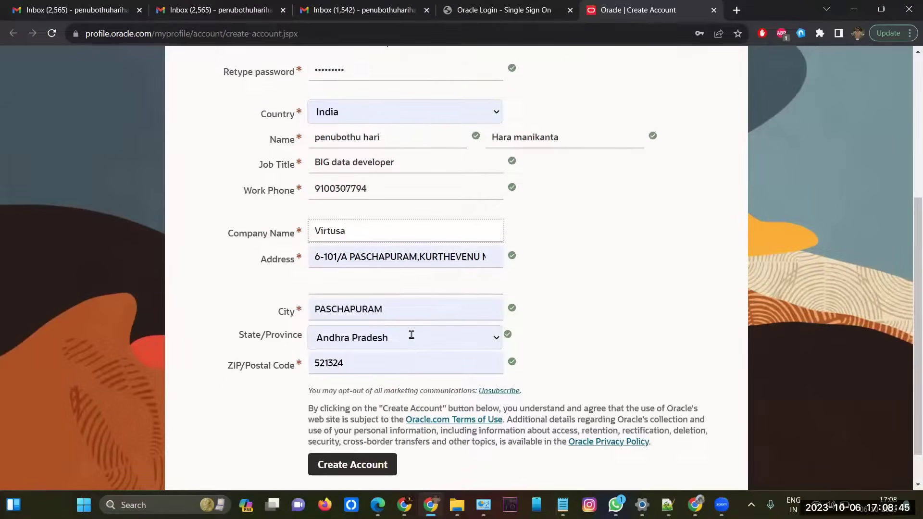
scroll(411, 337, "down", 1)
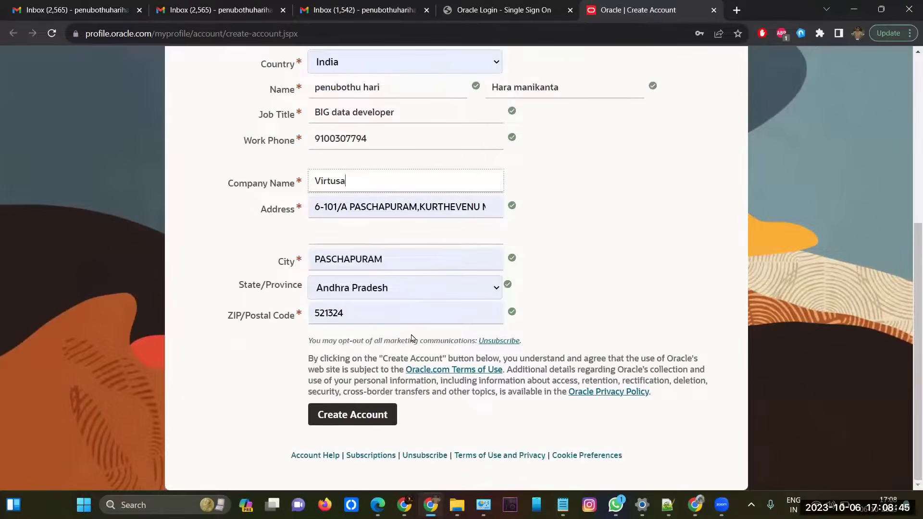
left_click(351, 414)
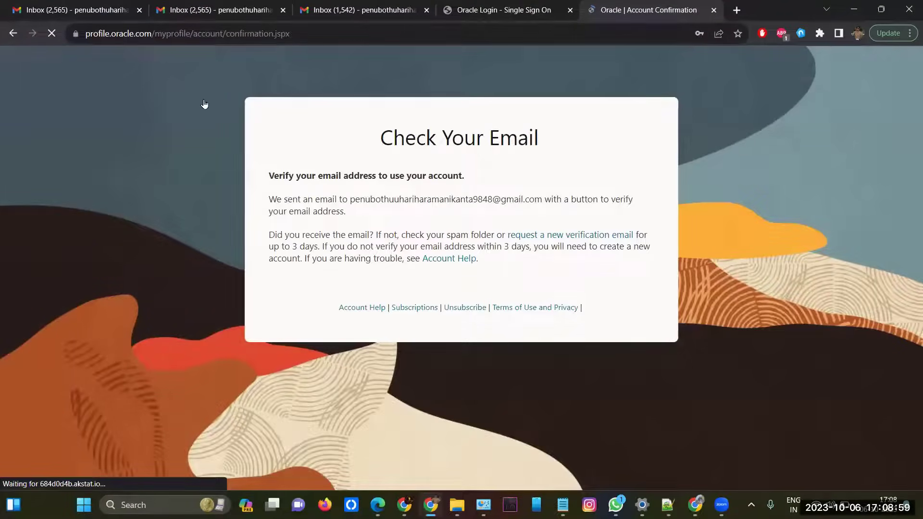
Step: Switch from the Check Your Email page to the Gmail inbox tab with Ctrl+3
key("ctrl+3")
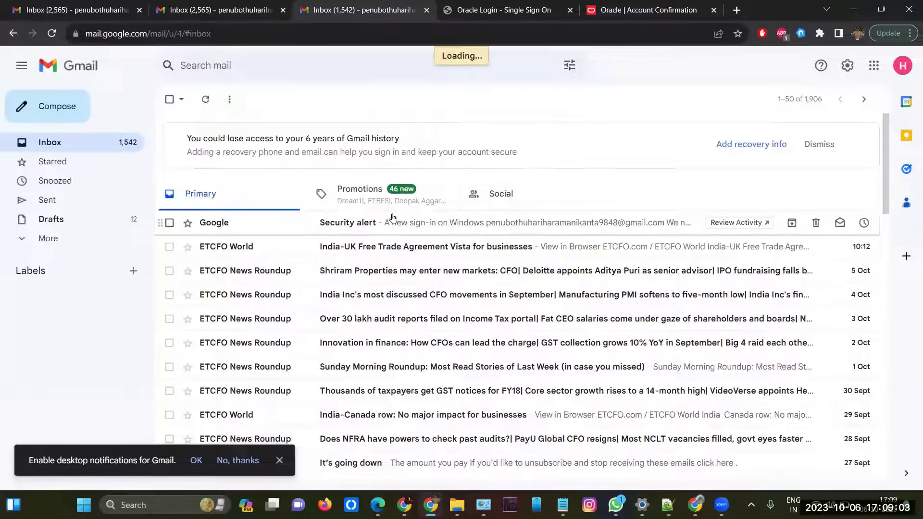
Step: Refresh the Gmail inbox and check which Google account is signed in
left_click(207, 99)
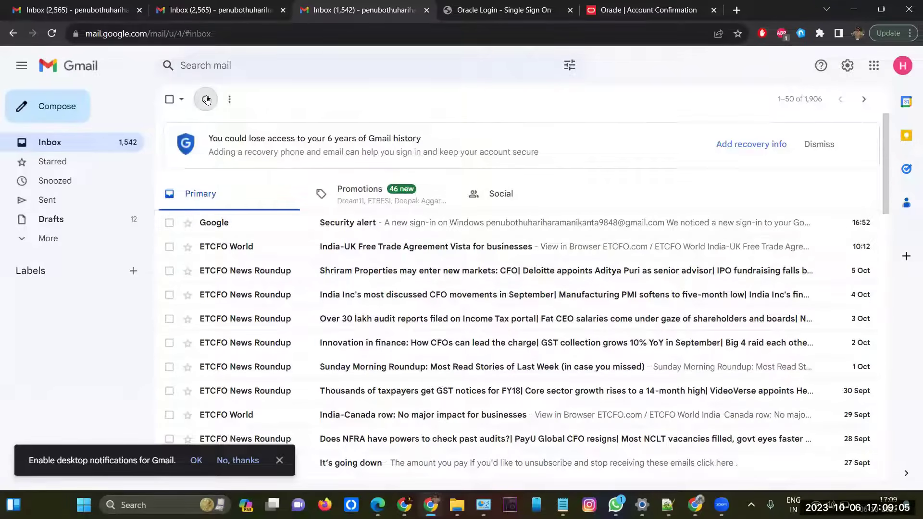
left_click(902, 65)
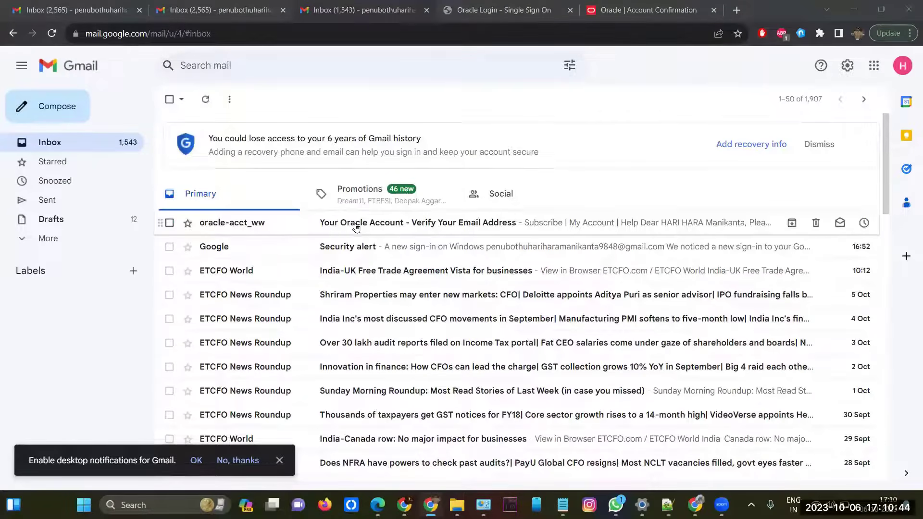
left_click(413, 226)
Step: Open the Oracle 'Verify Your Email Address' message and select its verification link
left_click(399, 224)
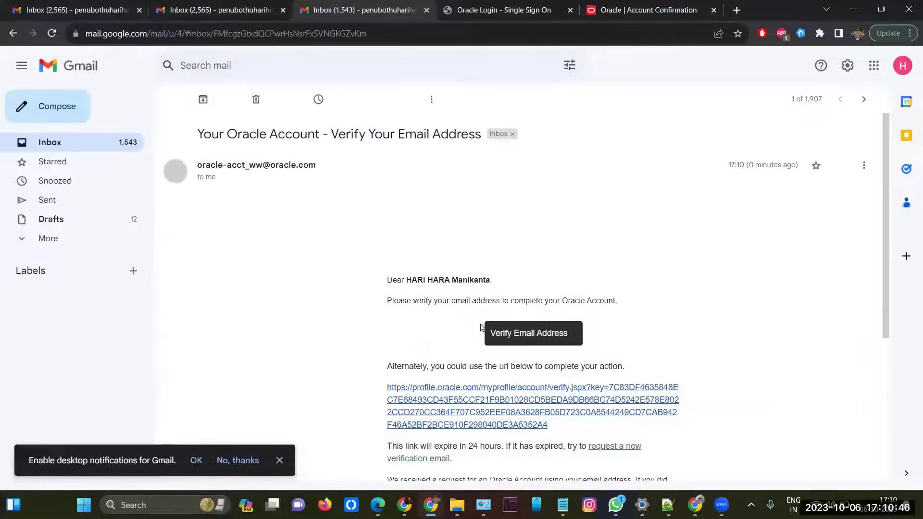
scroll(478, 329, "down", 3)
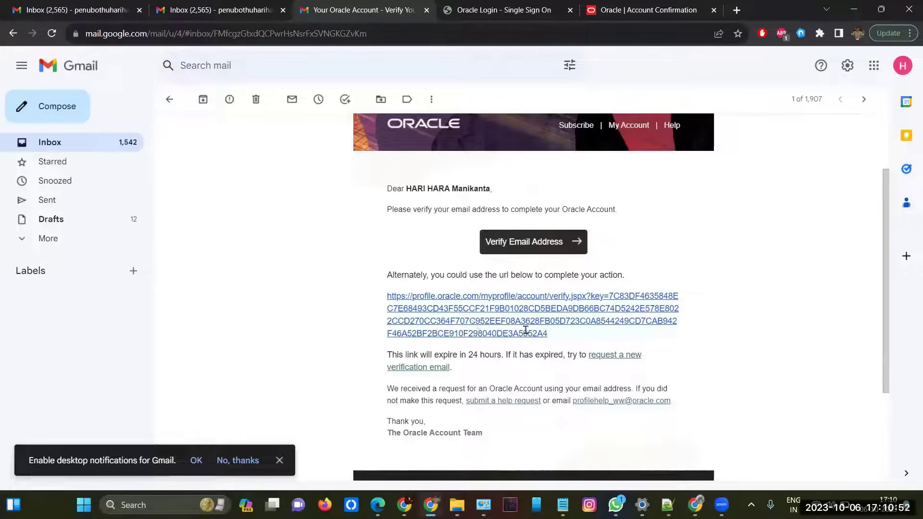
left_click_drag(550, 334, 387, 299)
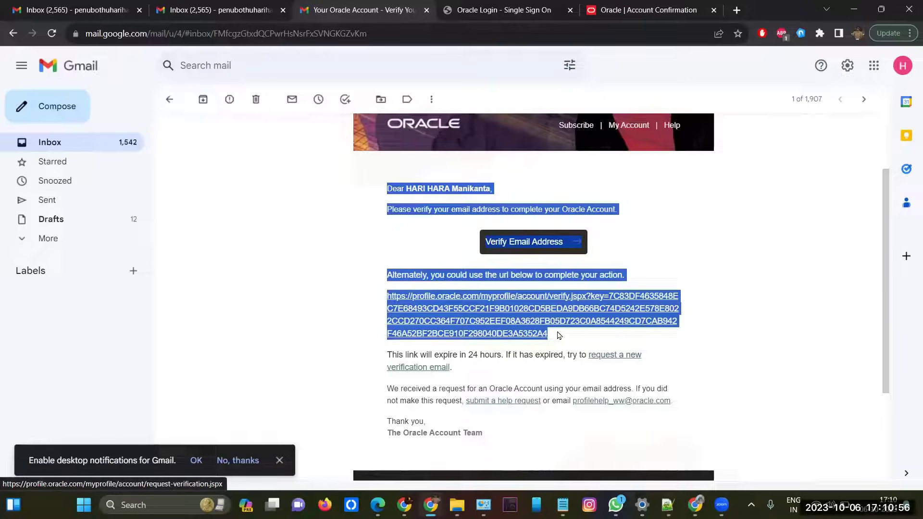
left_click_drag(558, 335, 395, 296)
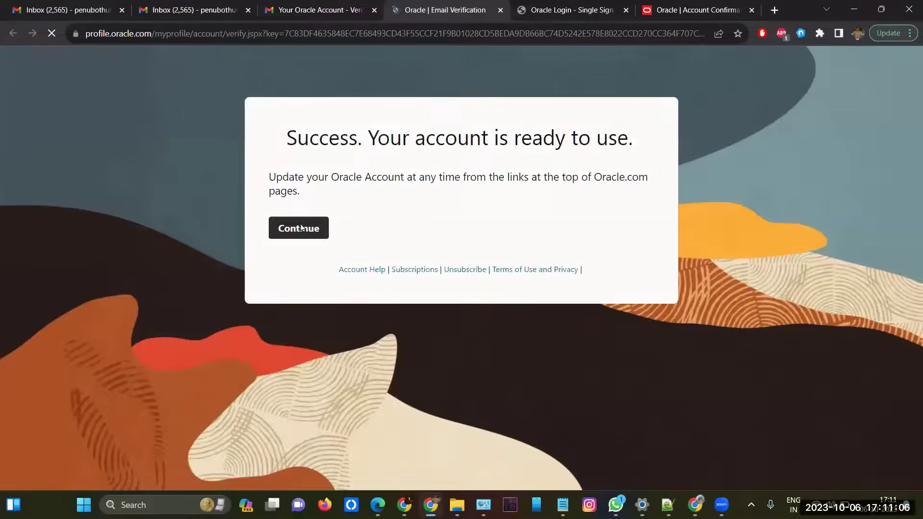
Step: Continue past the account-ready message, then return to the Oracle Account Confirmation tab
left_click(301, 229)
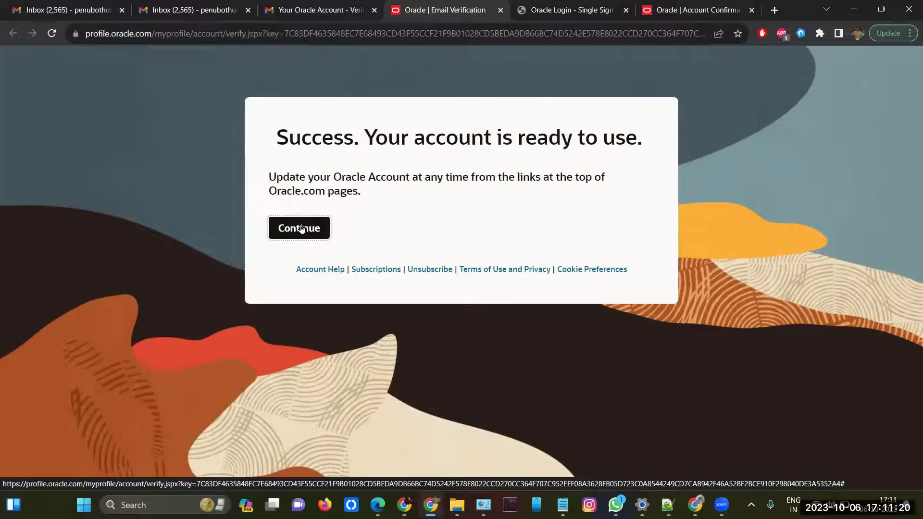
left_click(301, 229)
left_click(694, 22)
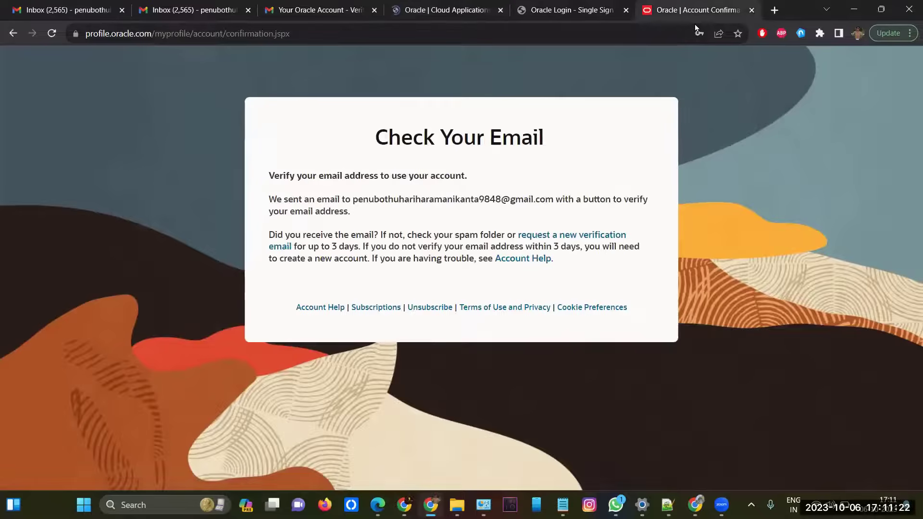
Step: In a new tab, search 'oracle mylearn', open MyLearn and choose Sign in to my account
left_click(775, 11)
type("oracle")
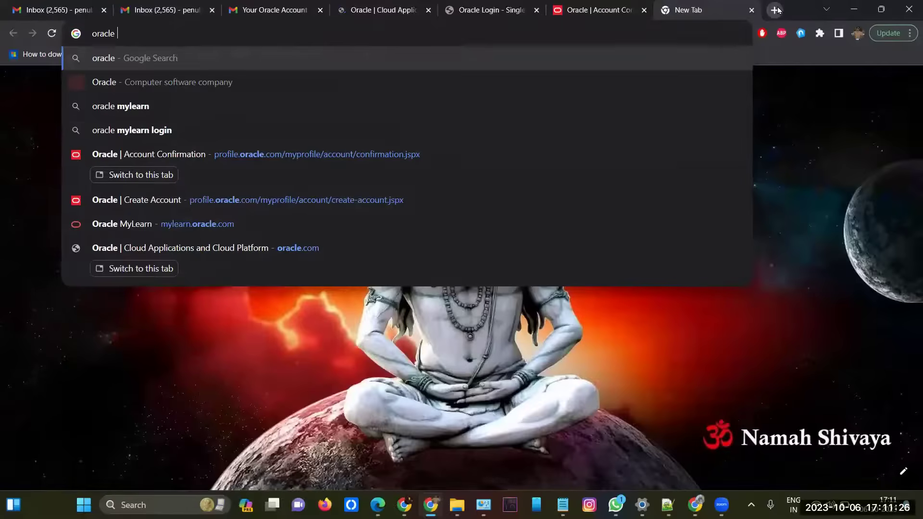
left_click(275, 77)
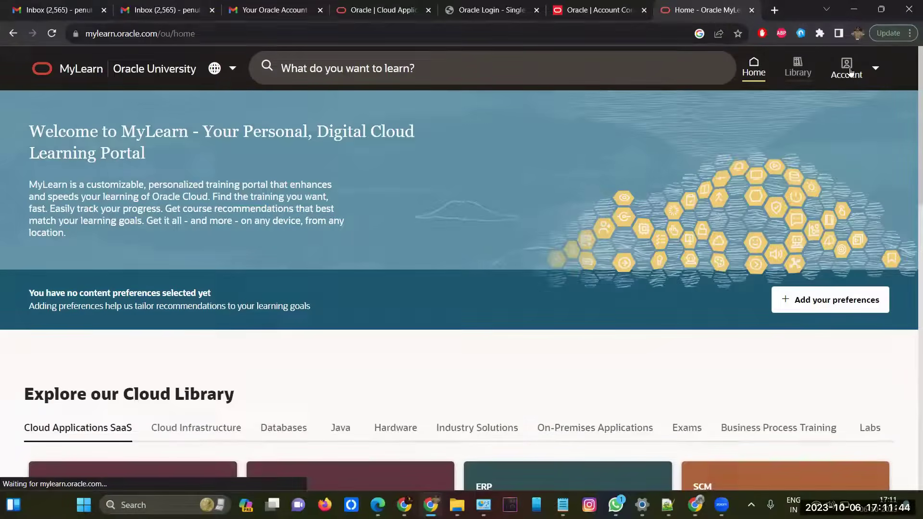
left_click(847, 70)
left_click(740, 167)
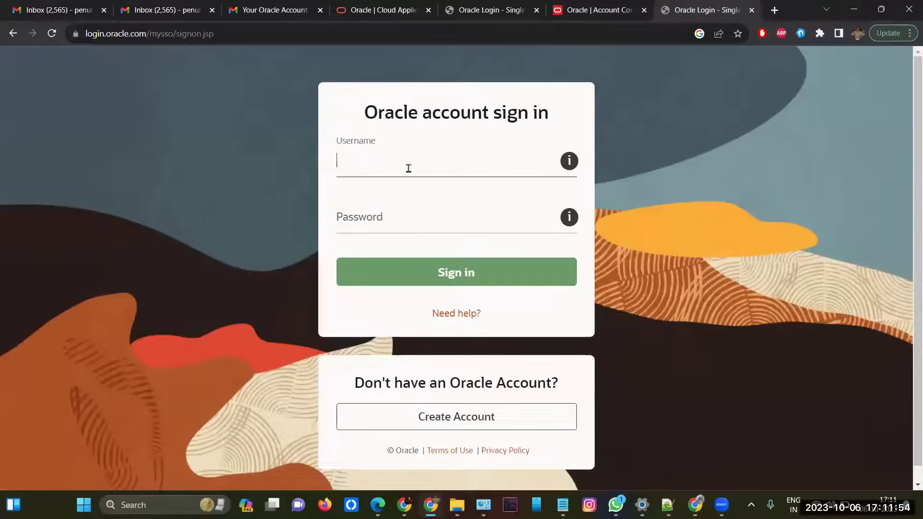
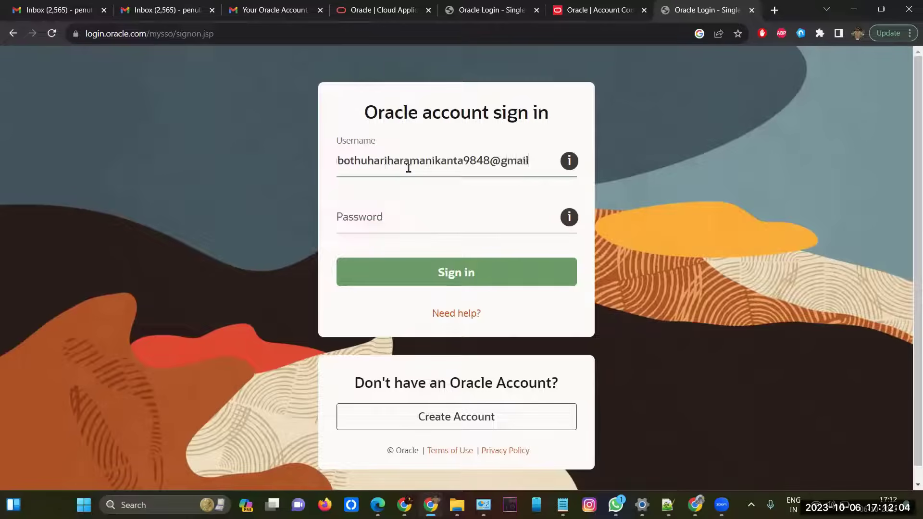
Step: Enter the account e-mail as Username and the password, and submit the sign-in
key("Tab")
type("P")
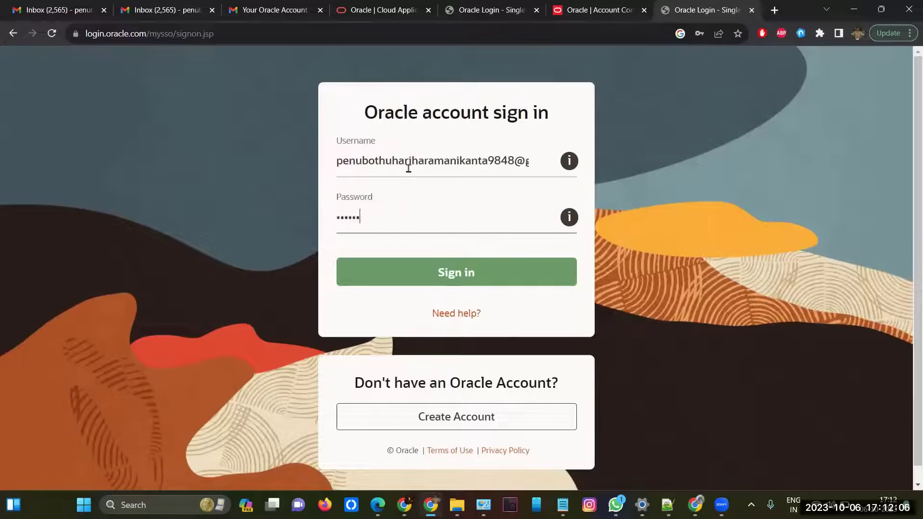
type("•••••")
key("Return")
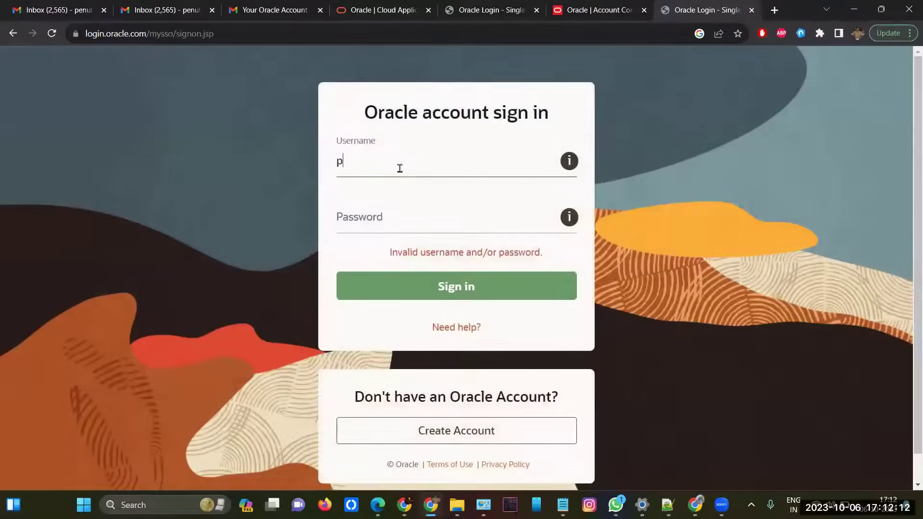
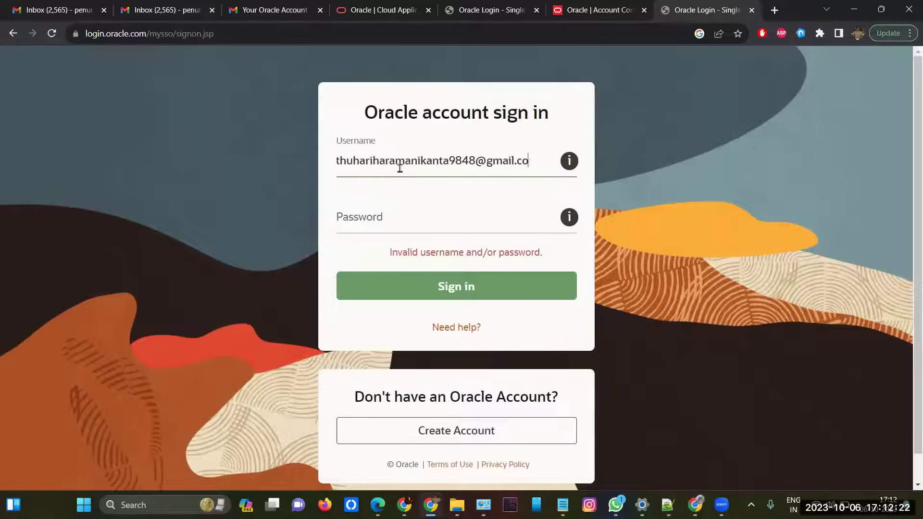
Step: After the invalid attempt, re-enter the account e-mail and password and sign in again
key("Tab")
type("•")
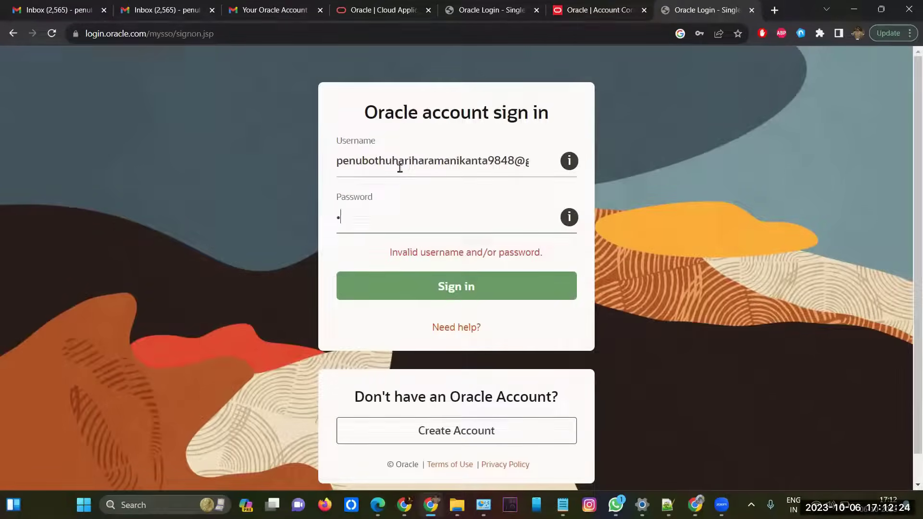
type("••••••••")
key("Return")
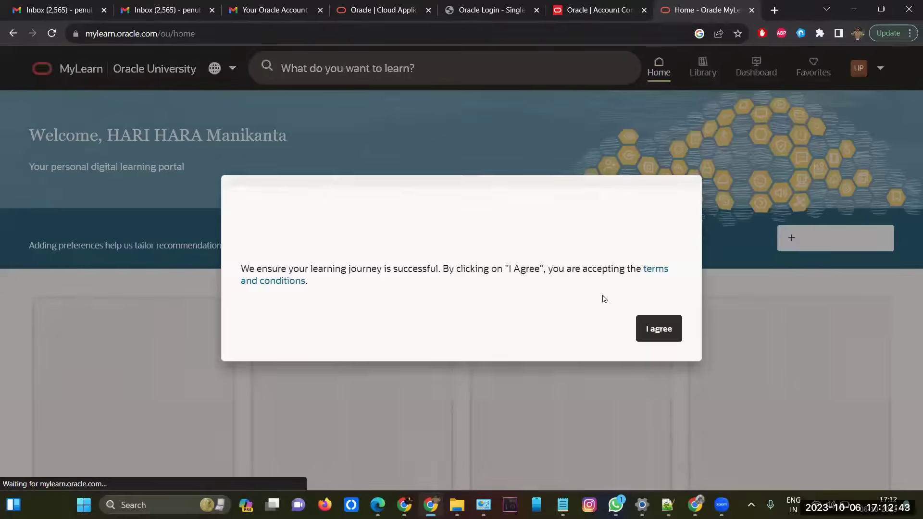
Step: Agree to the MyLearn terms, search the catalogue for 1z0-808, and open the Java SE 8 Programmer I exam
left_click(657, 327)
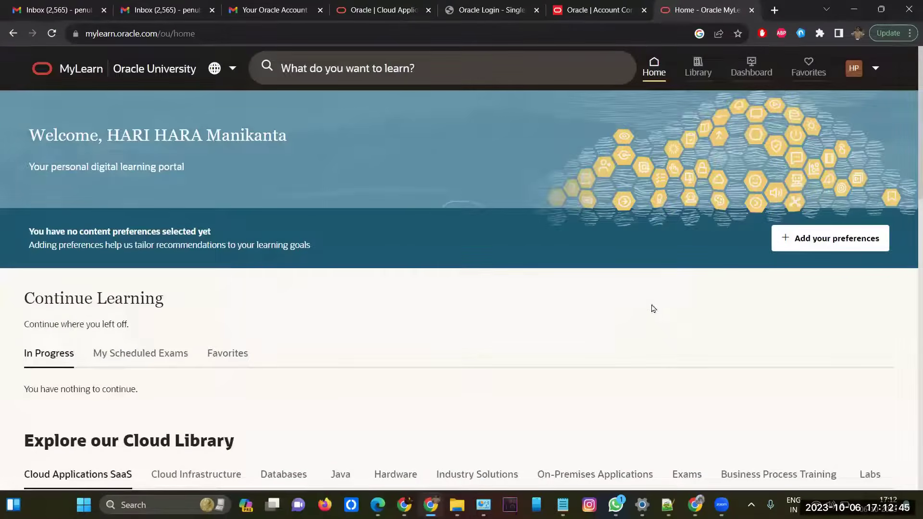
left_click(412, 63)
type("1z0-808")
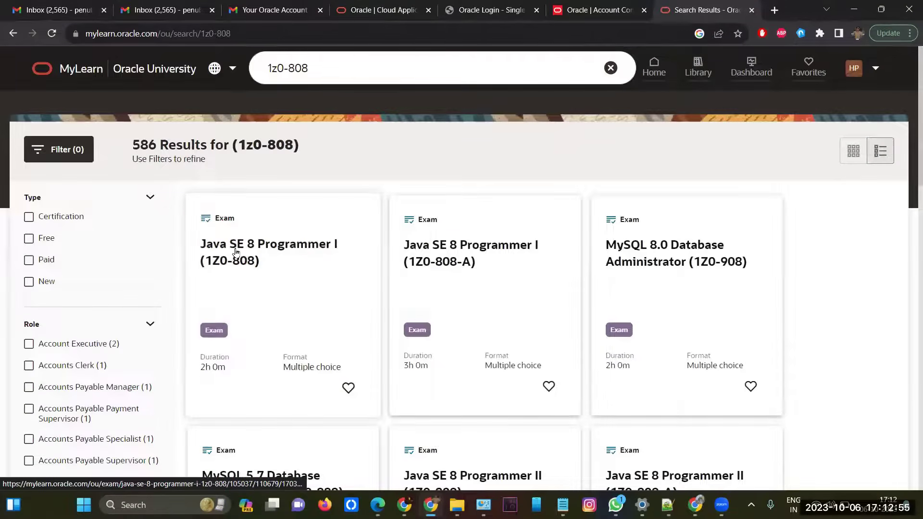
left_click(293, 278)
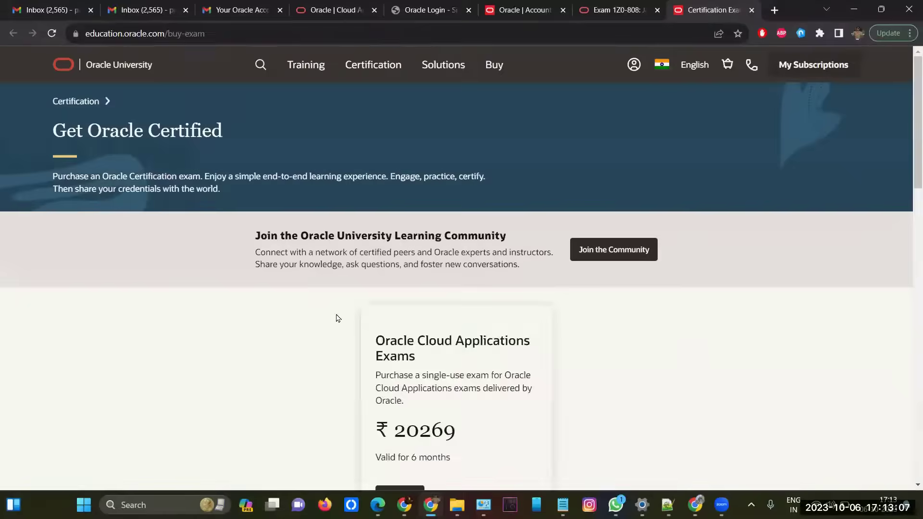
Step: Purchase Oracle Cloud Infrastructure and Technology Exams (₹ 20269, 6 months) and dismiss the cart confirmation
scroll(308, 336, "down", 5)
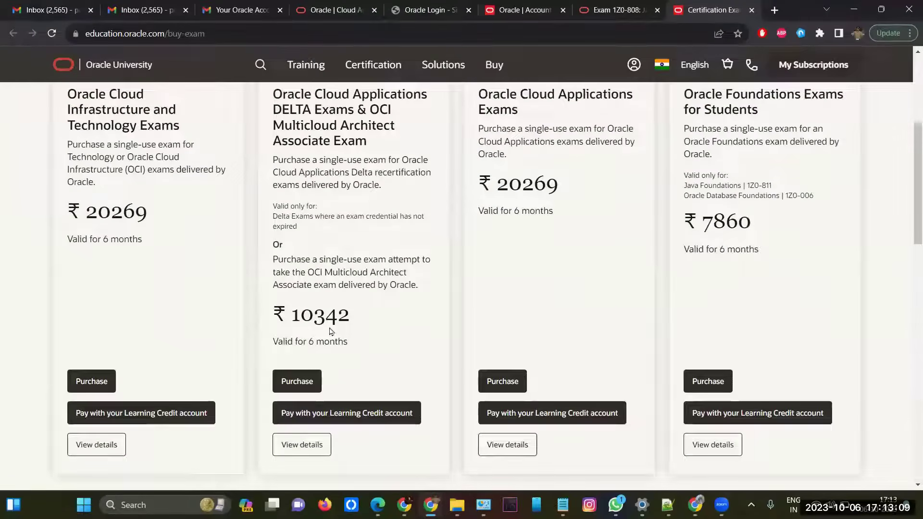
scroll(107, 129, "down", 1)
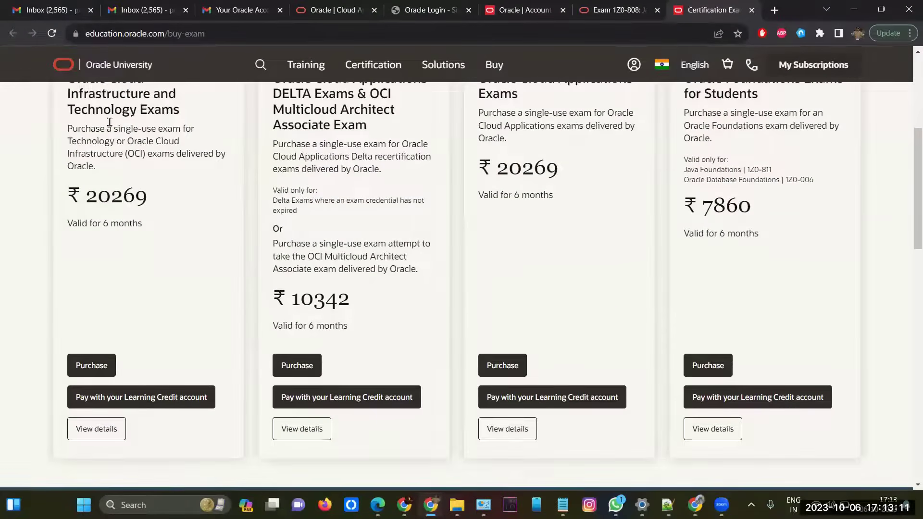
scroll(118, 143, "up", 1)
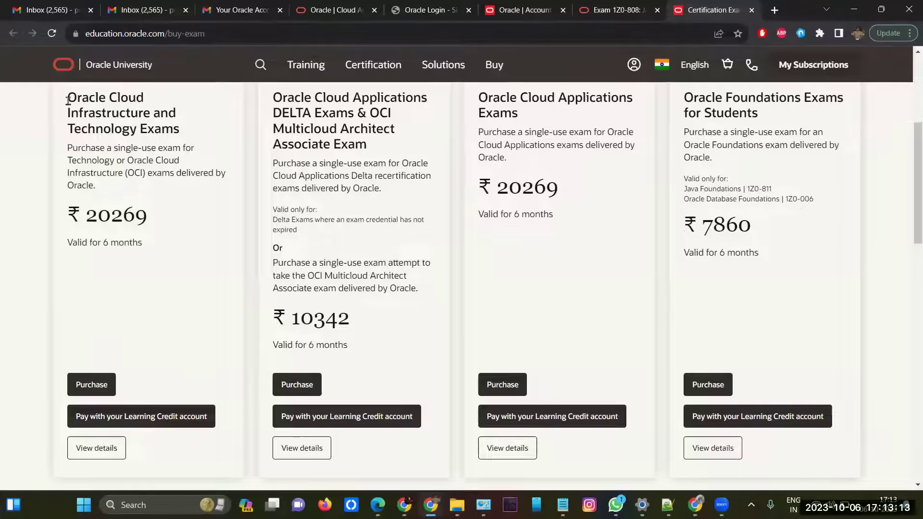
left_click_drag(69, 100, 182, 131)
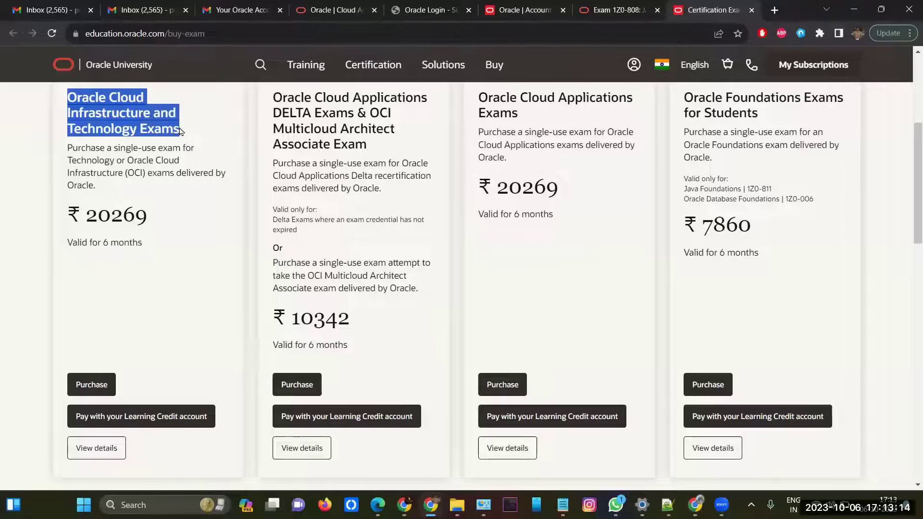
left_click(98, 385)
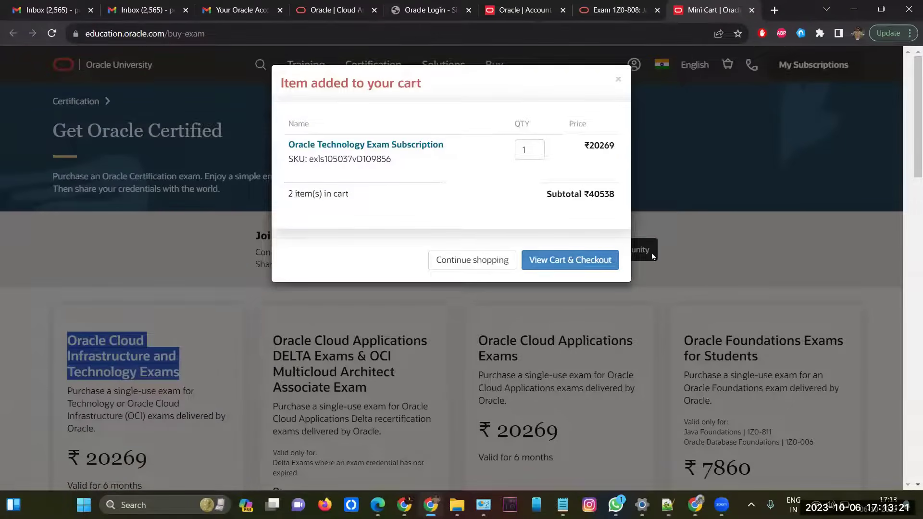
left_click(618, 83)
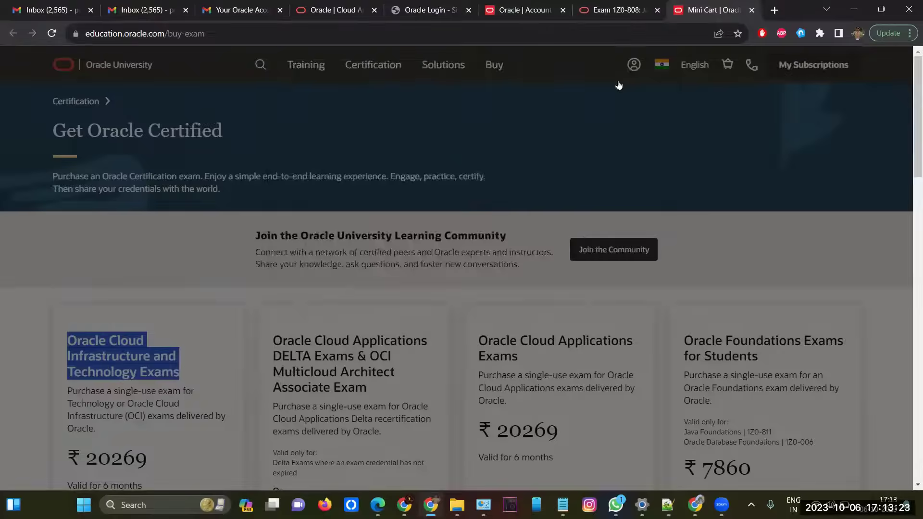
scroll(231, 385, "down", 1)
scroll(231, 384, "down", 3)
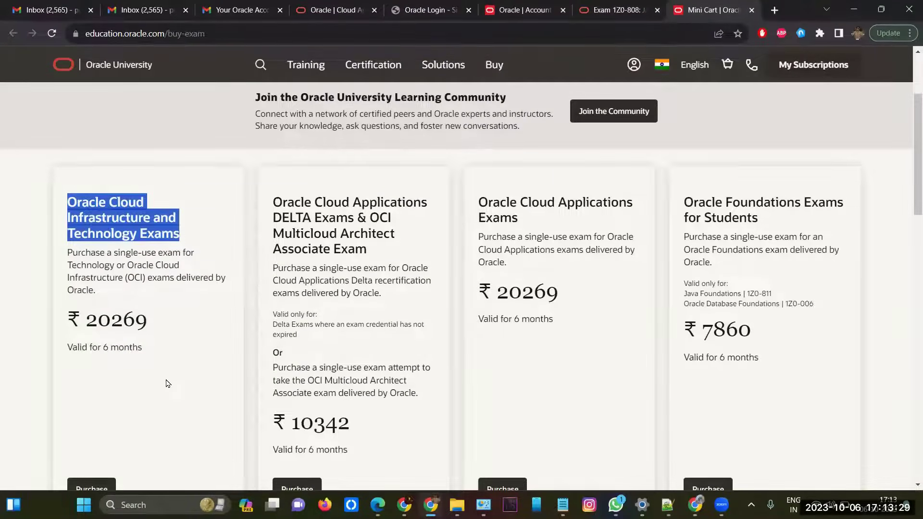
scroll(487, 252, "up", 3)
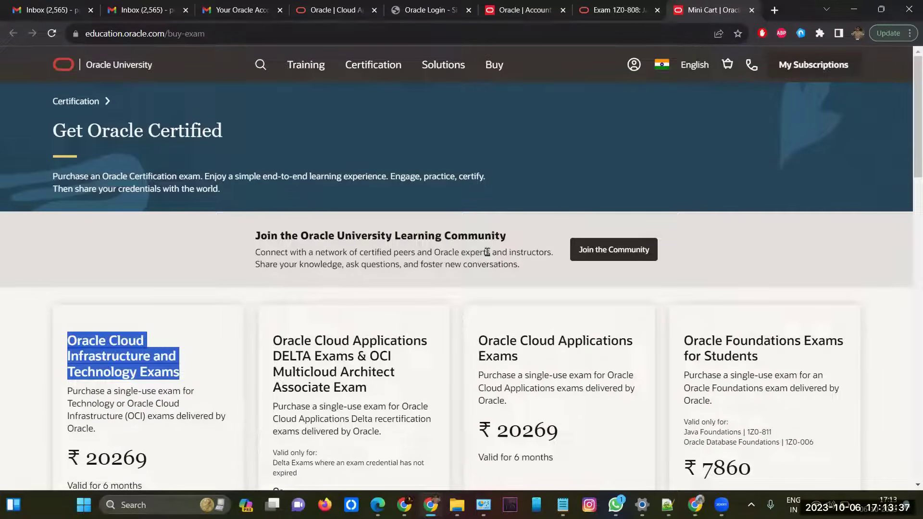
Step: Return to the Exam 1Z0-808 page and choose Schedule your exam
left_click(619, 23)
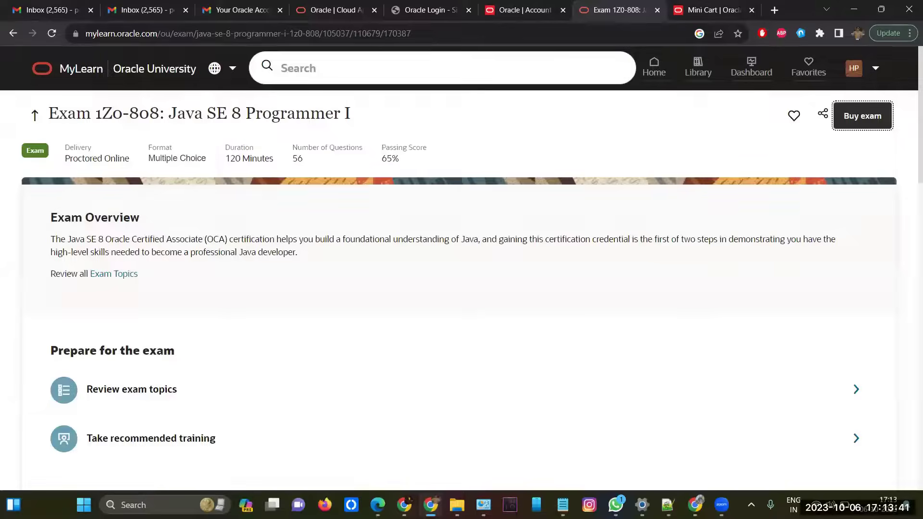
left_click(404, 437)
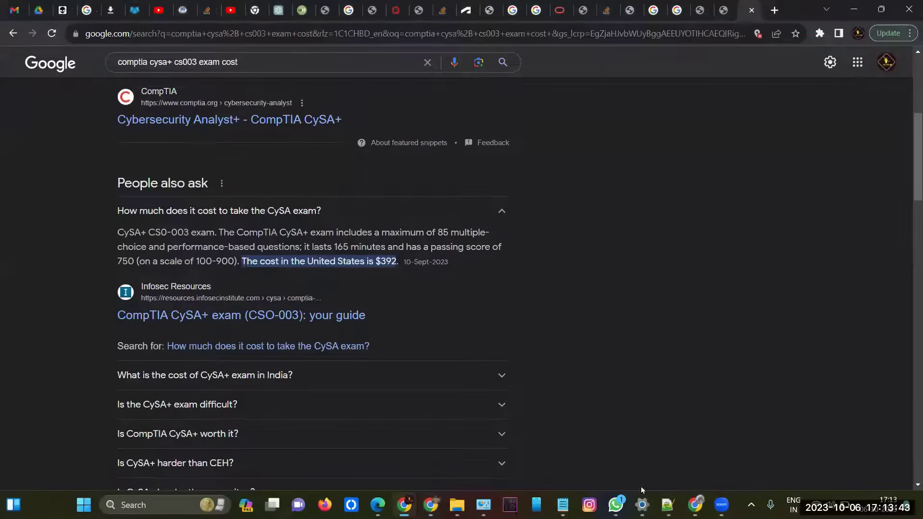
key("alt+Tab")
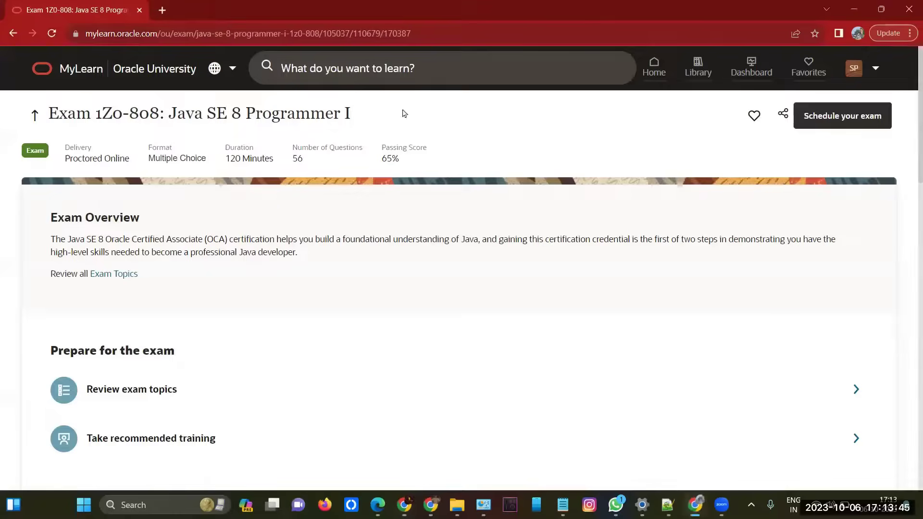
left_click(845, 118)
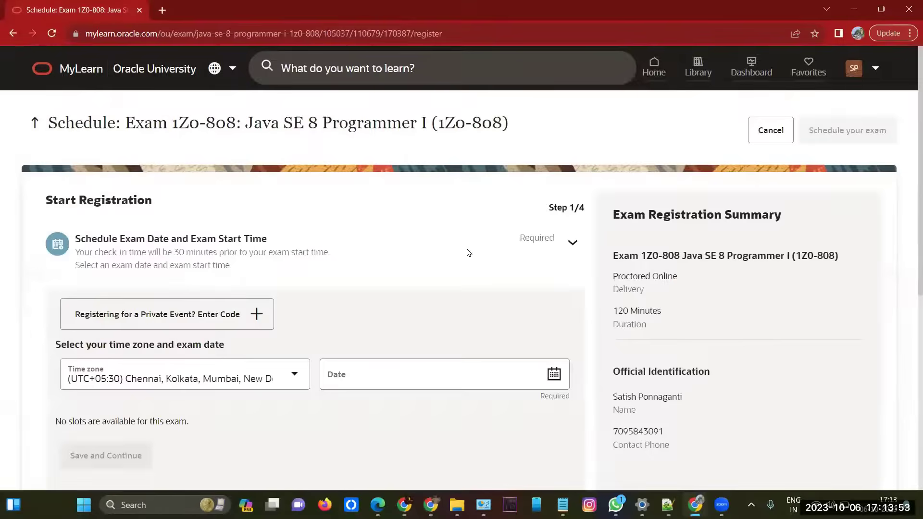
scroll(468, 253, "down", 1)
scroll(320, 226, "down", 1)
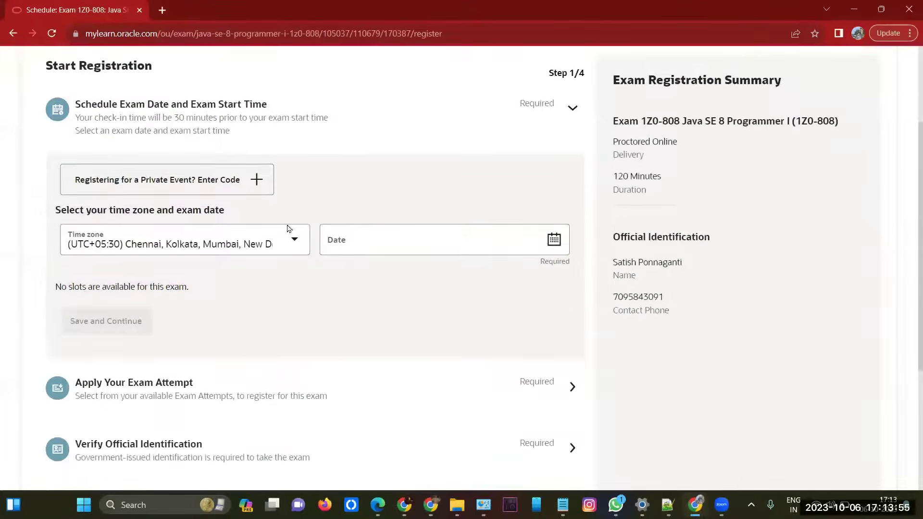
Step: Set the exam date to October 7, 2023, reloading the registration page once
left_click(554, 239)
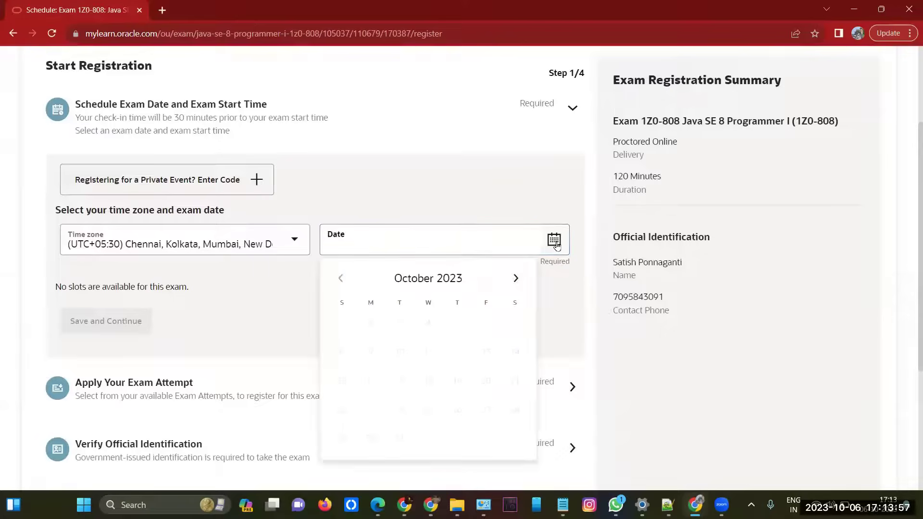
left_click(510, 287)
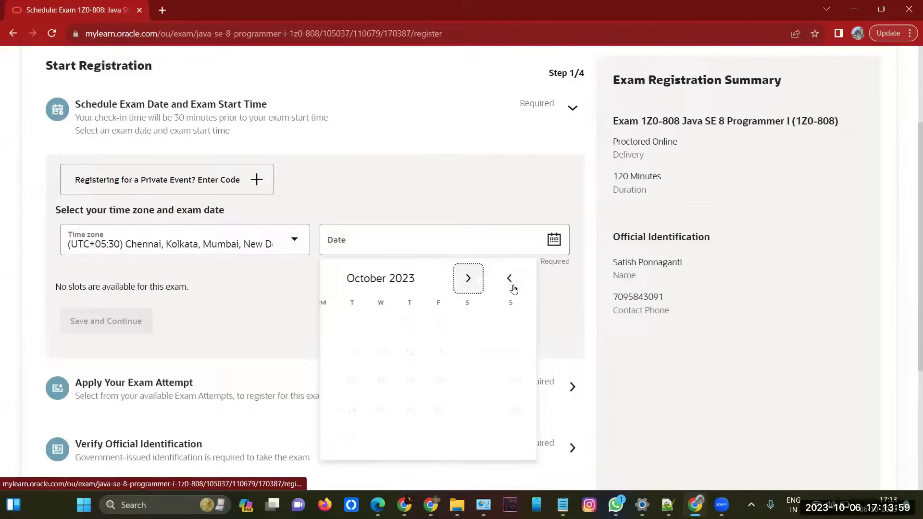
left_click_drag(428, 338, 36, 27)
left_click(52, 32)
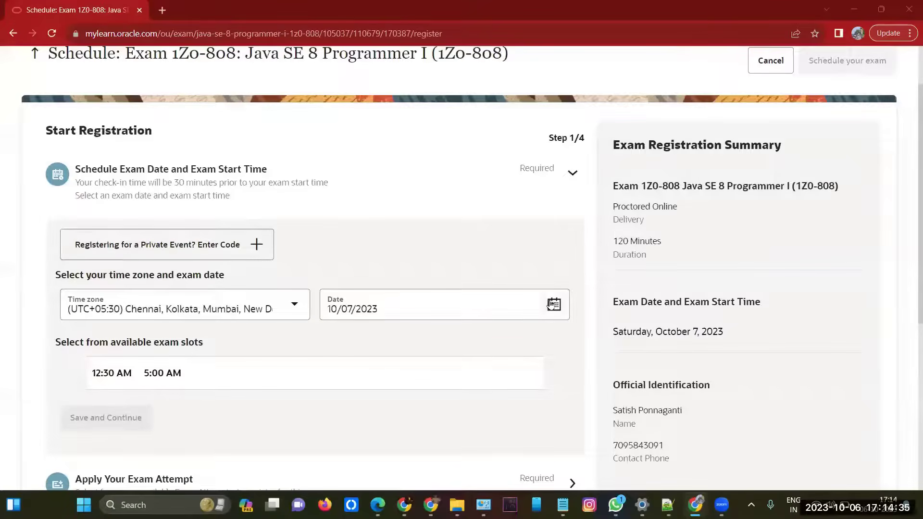
left_click(552, 304)
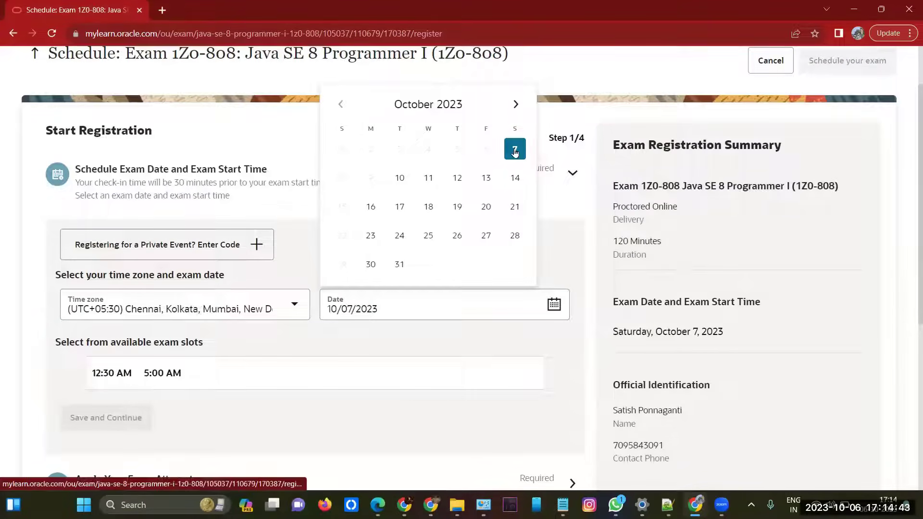
left_click(514, 152)
scroll(385, 337, "down", 1)
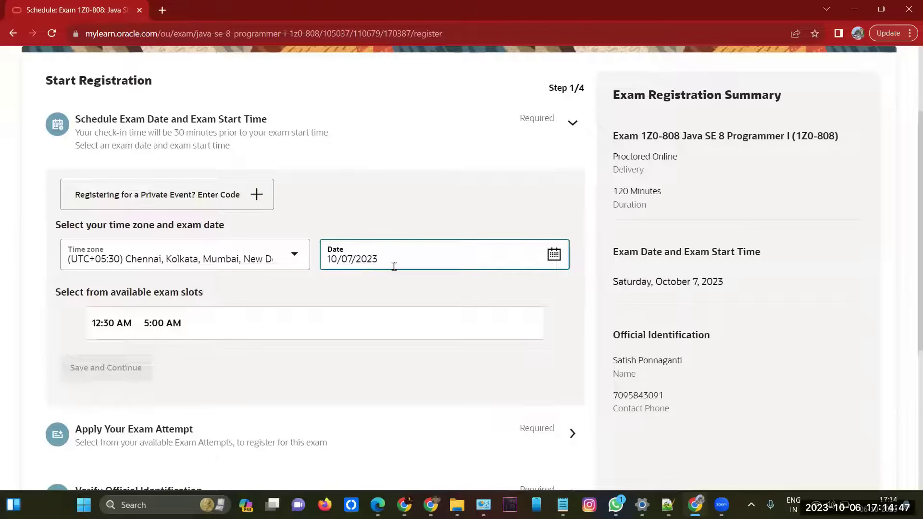
Step: Book the 12:30 AM slot and apply the All Exams attempt, saving each step
left_click(111, 327)
left_click(120, 377)
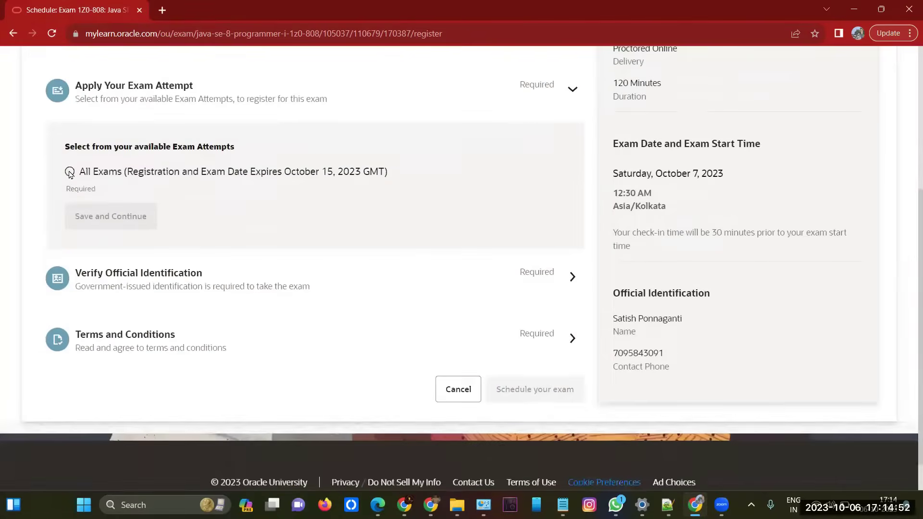
left_click(69, 172)
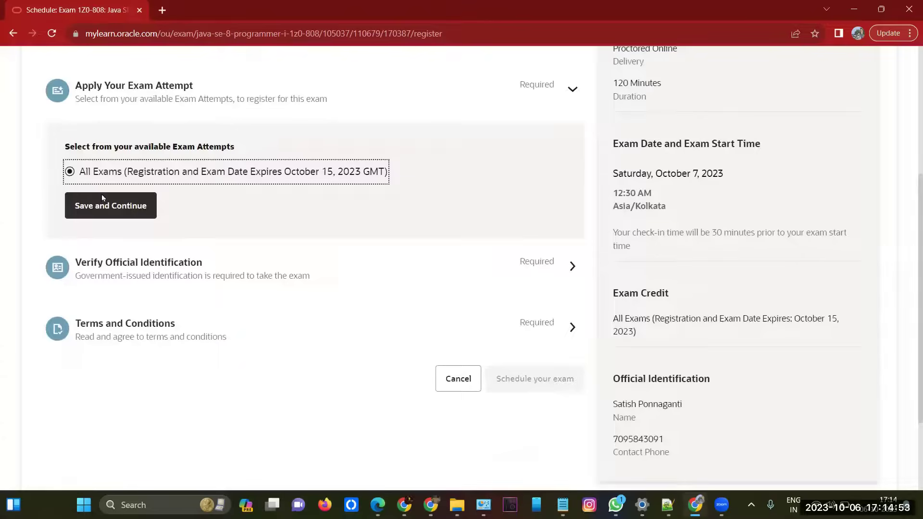
left_click(107, 204)
Step: Replace the contact phone number with the new number and save it
scroll(144, 281, "down", 5)
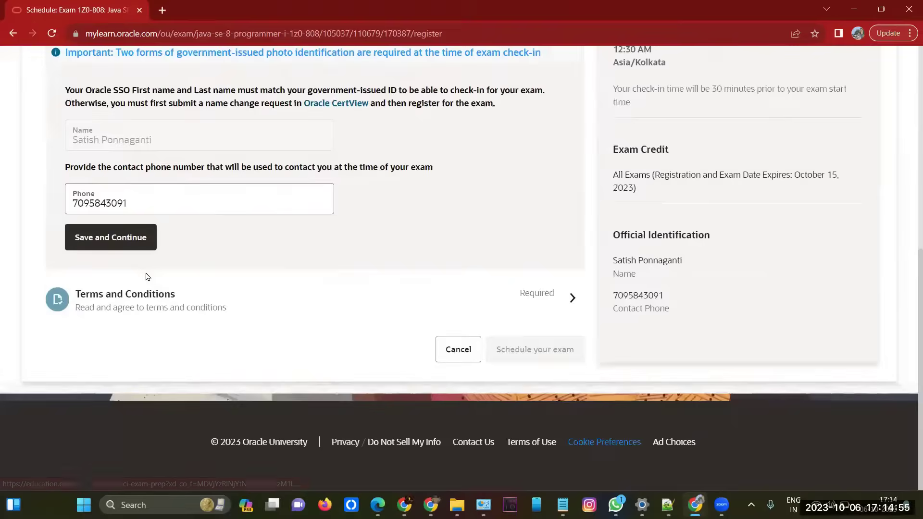
left_click_drag(135, 244, 52, 252)
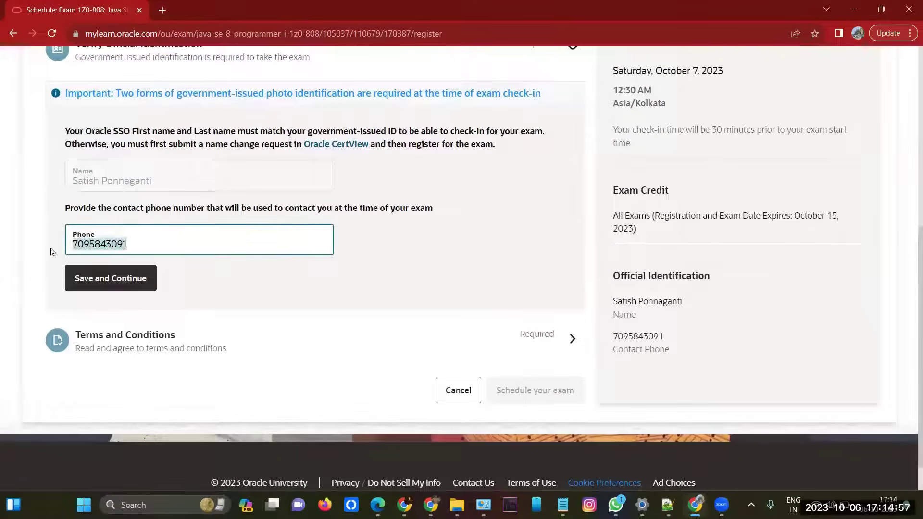
key("BackSpace")
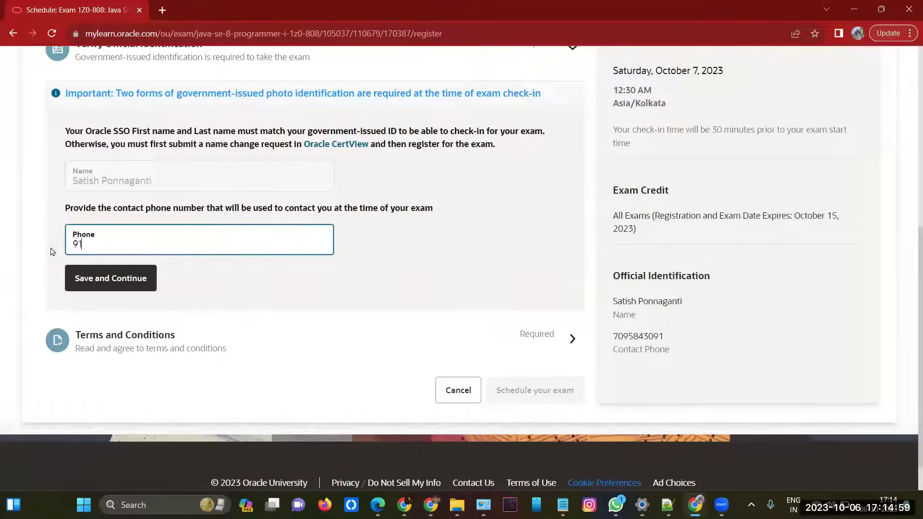
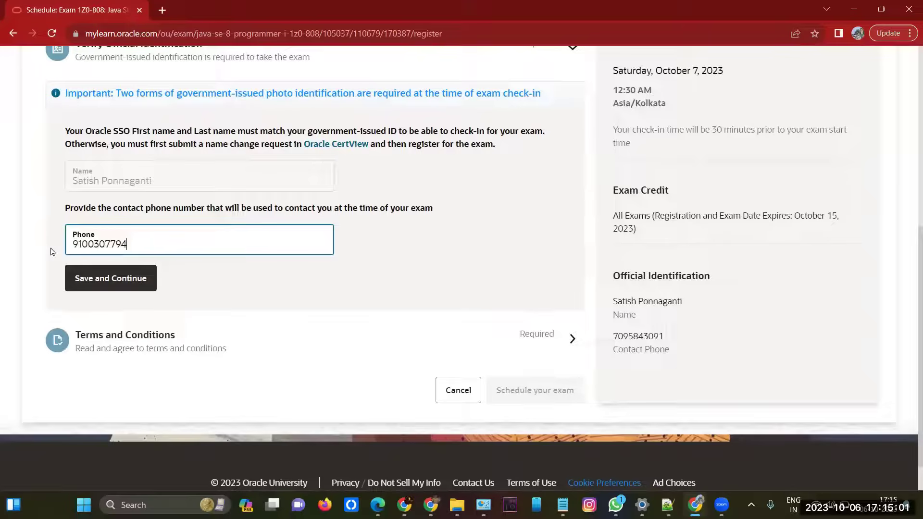
left_click(115, 286)
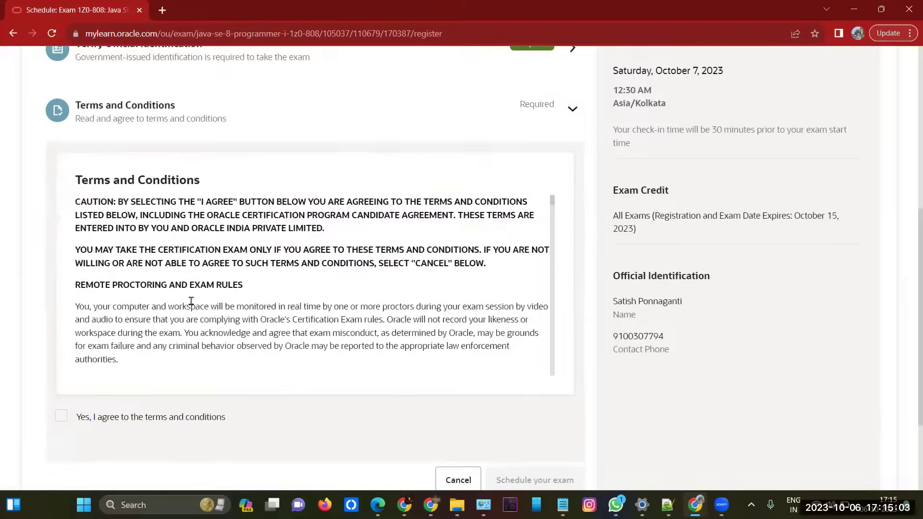
Step: Tick 'Yes, I agree' to accept the exam terms and conditions
scroll(191, 302, "down", 10)
scroll(191, 302, "down", 15)
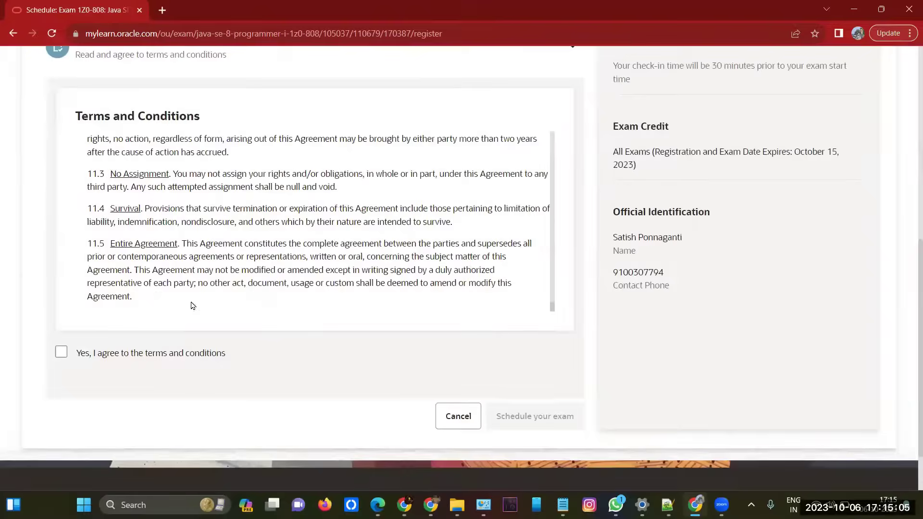
scroll(98, 306, "down", 3)
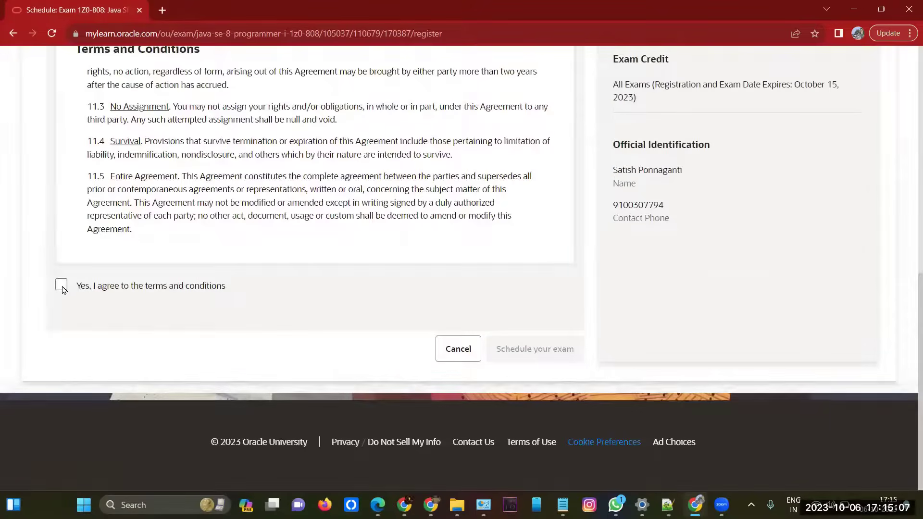
left_click(61, 286)
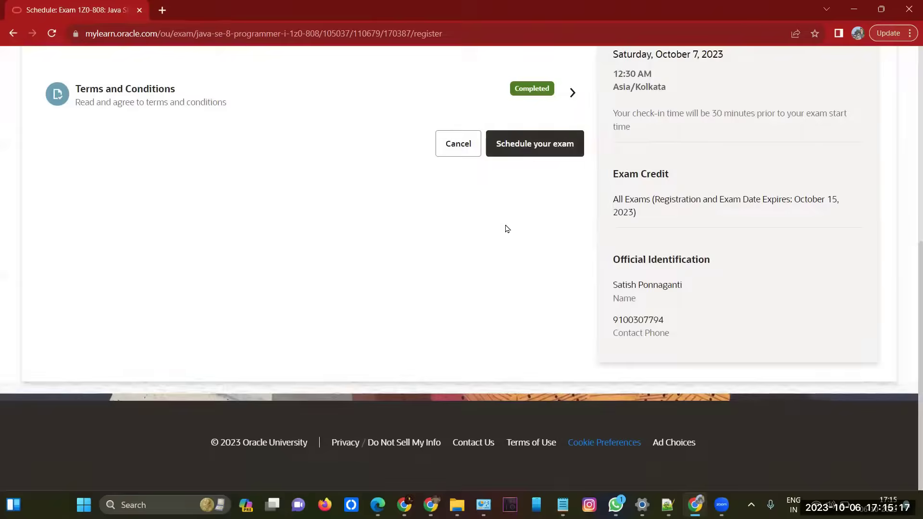
scroll(506, 229, "up", 5)
scroll(506, 229, "up", 2)
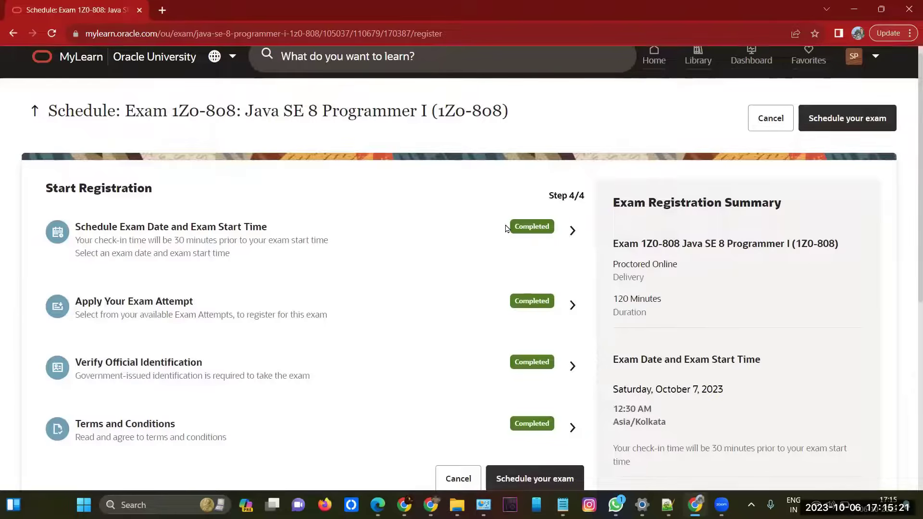
left_click_drag(246, 112, 460, 116)
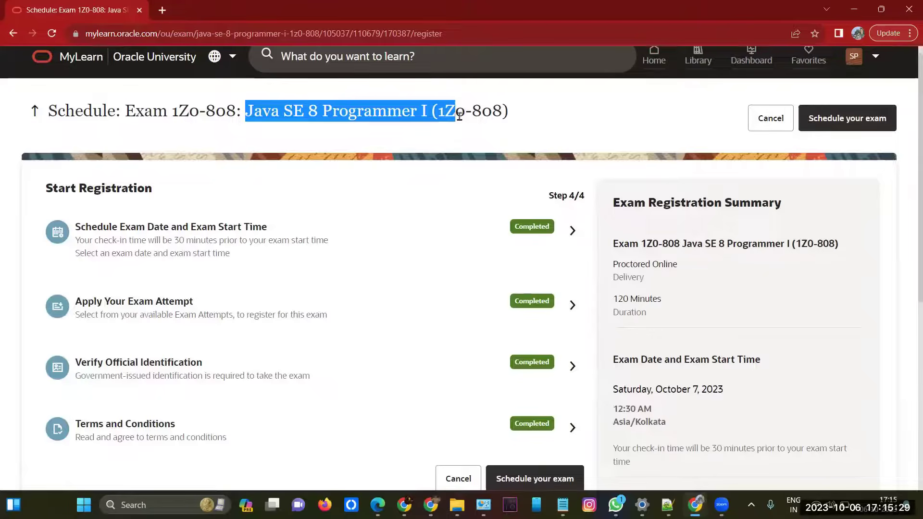
scroll(230, 243, "up", 1)
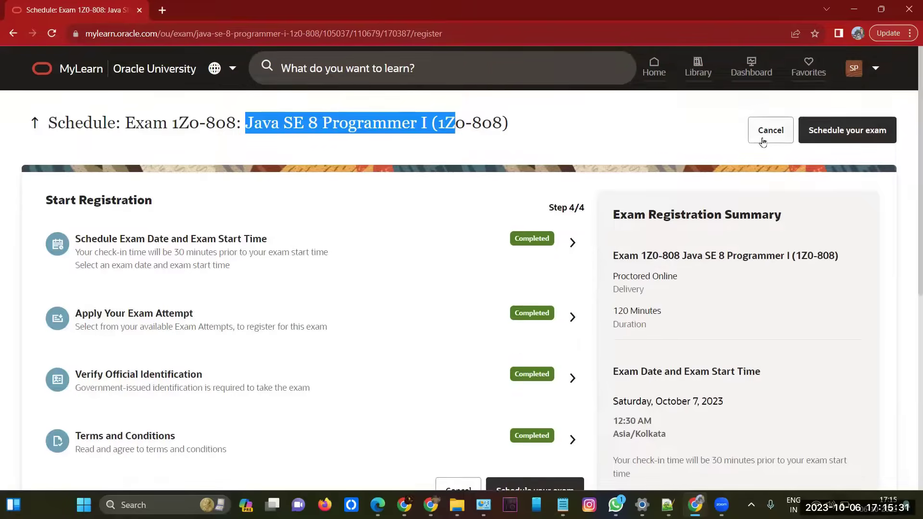